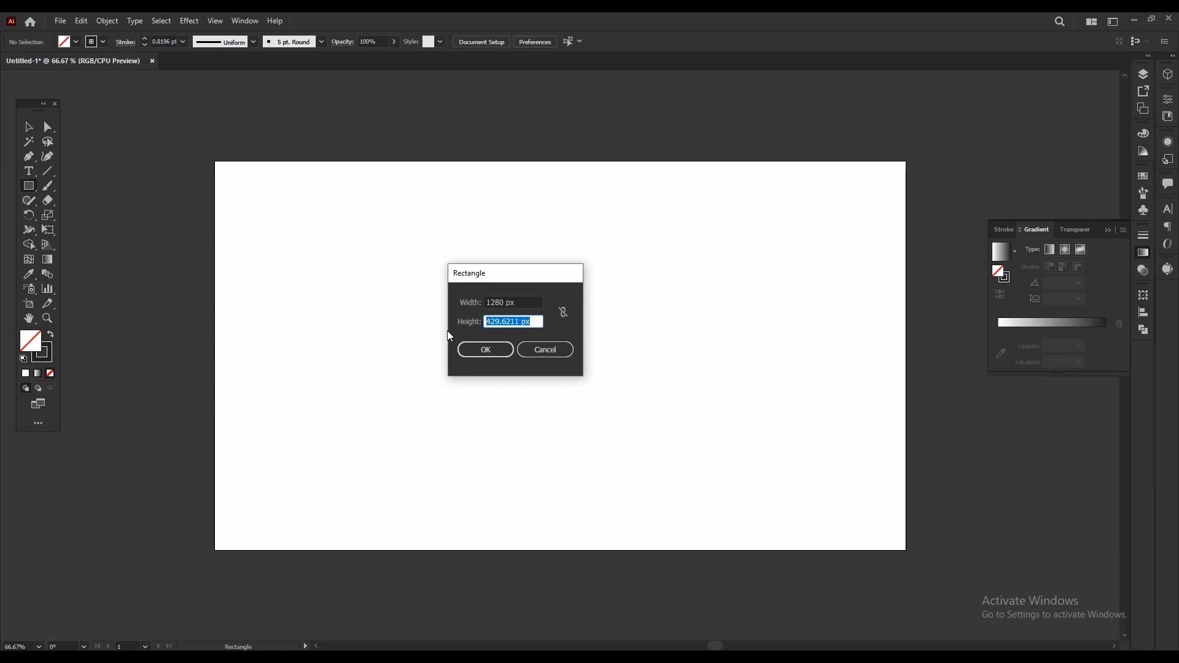
# Step: Create a 1280 × 720 px rectangle and center it horizontally and vertically so it covers the artboard
pyautogui.write('70')
pyautogui.press('Return')
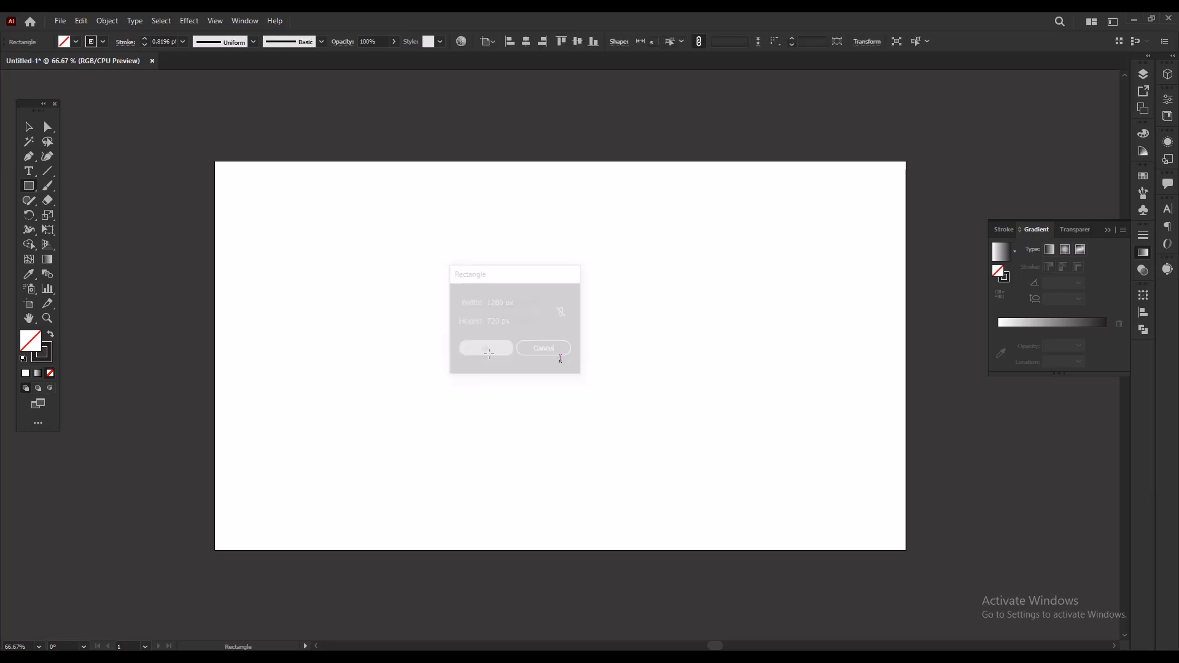
pyautogui.press('v')
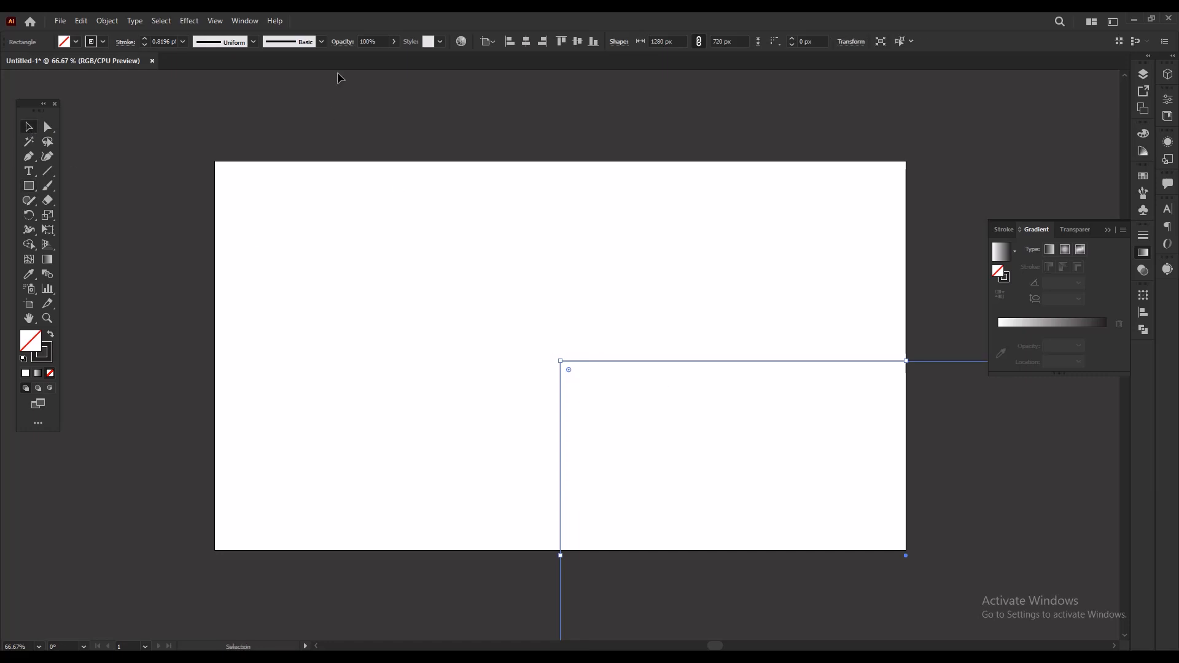
pyautogui.click(526, 41)
pyautogui.click(578, 42)
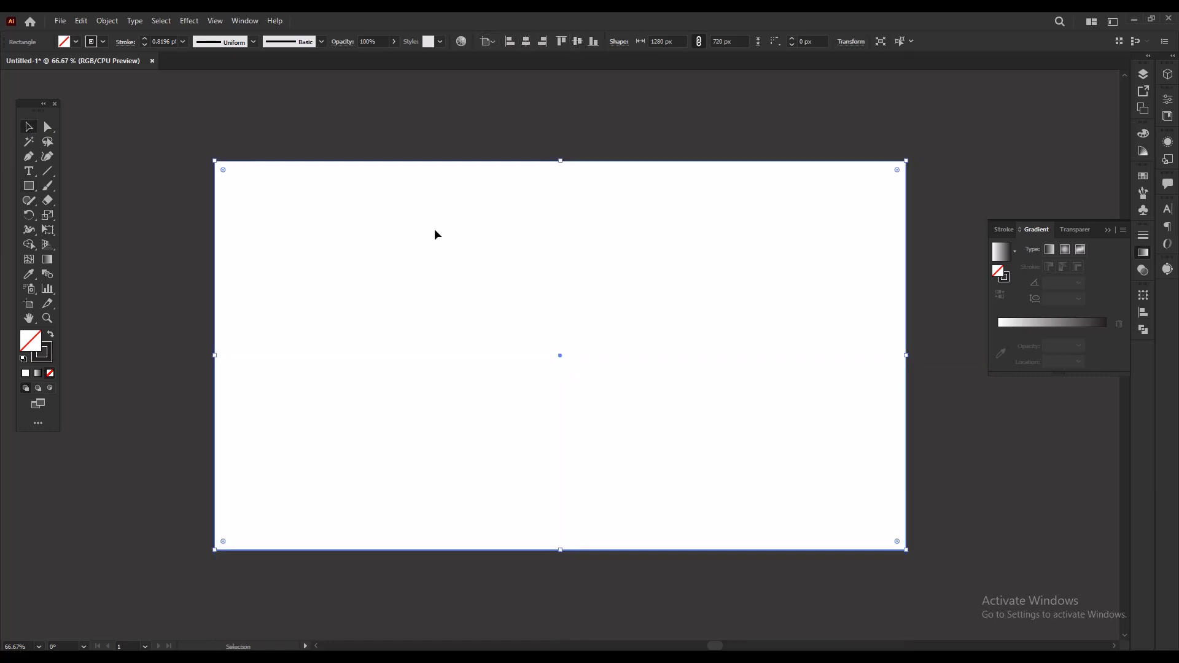
# Step: Fill the background rectangle with a light gray swatch and remove its stroke
pyautogui.click(76, 42)
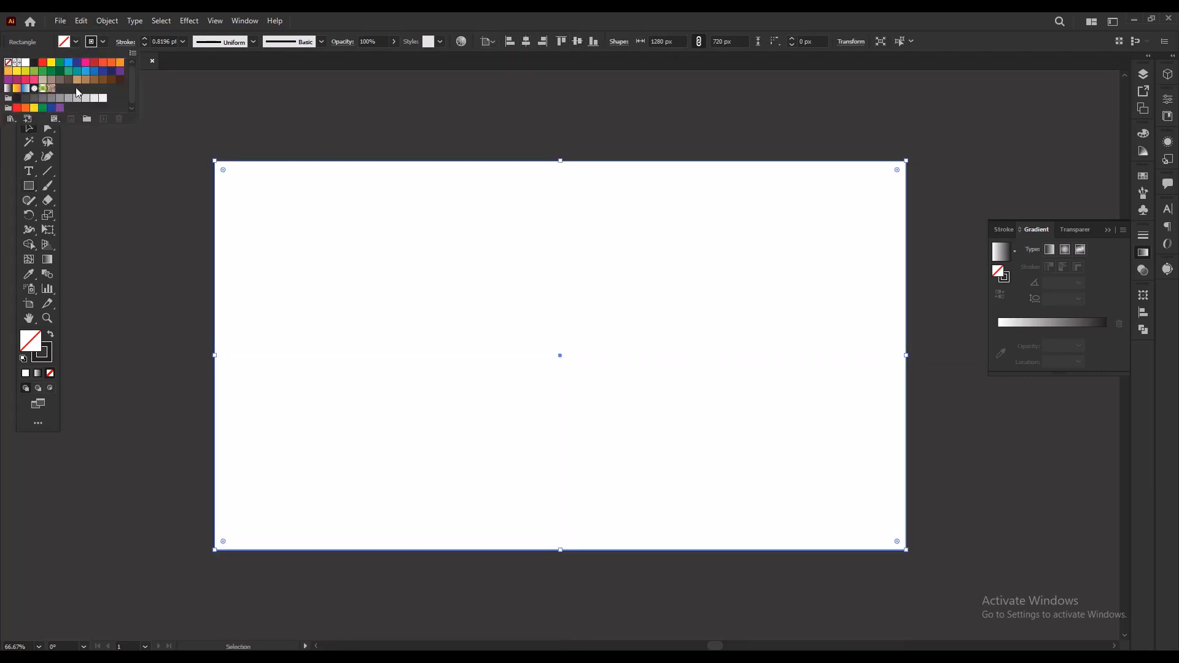
pyautogui.click(77, 99)
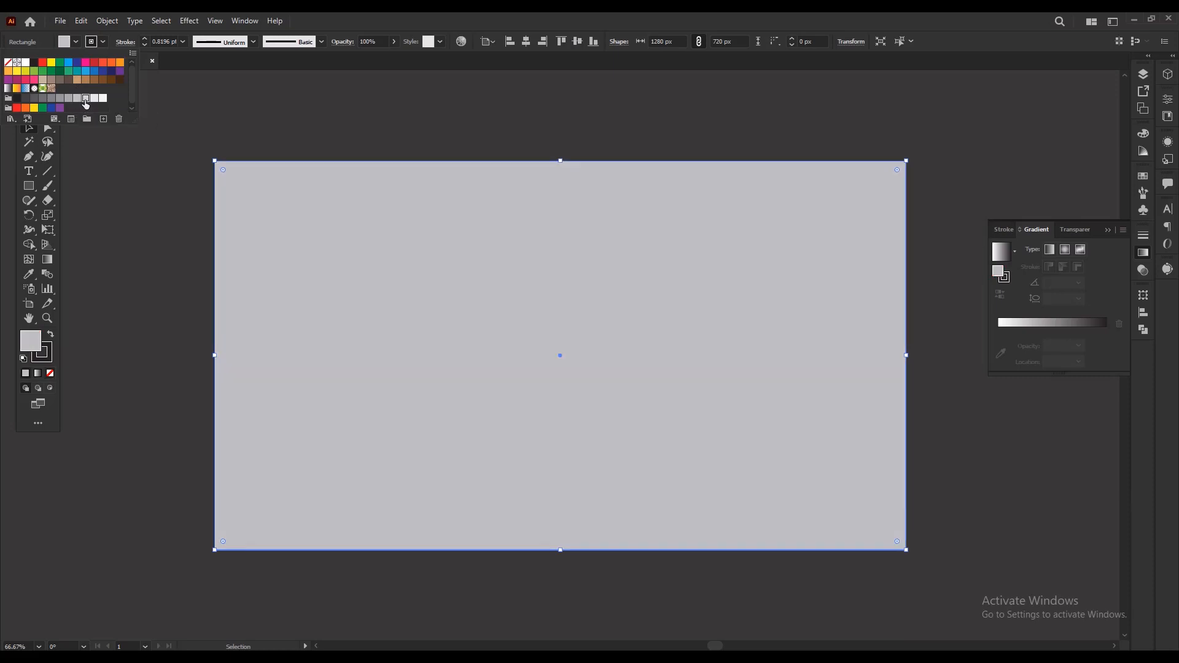
pyautogui.click(85, 98)
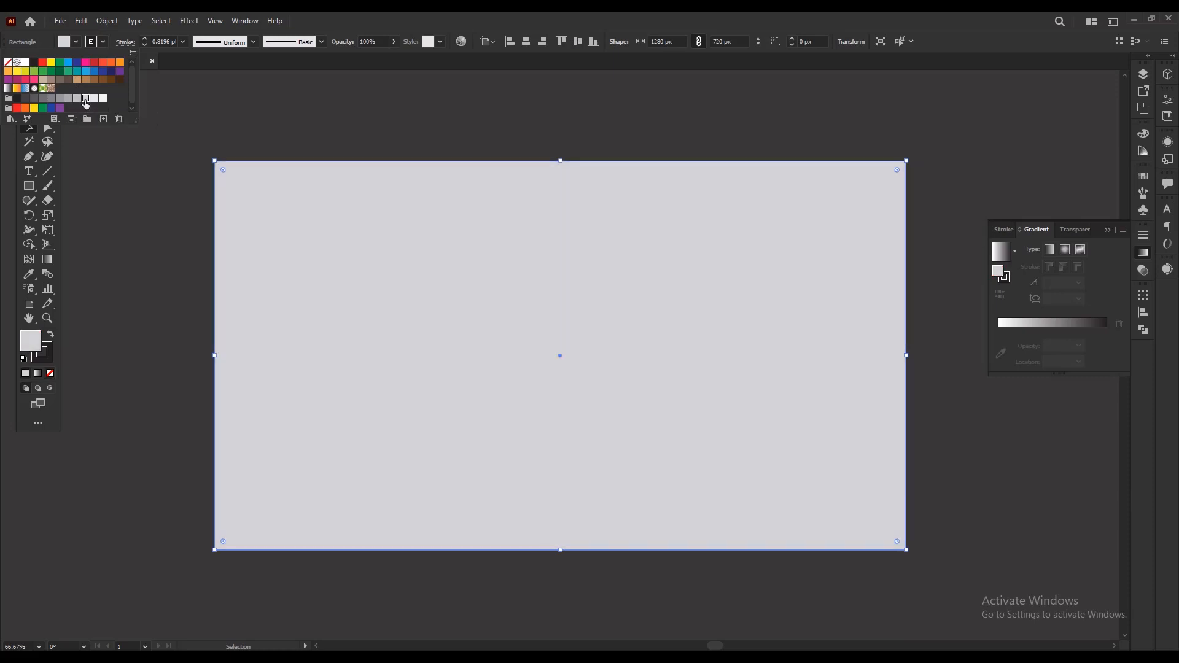
pyautogui.click(76, 42)
pyautogui.click(102, 41)
pyautogui.click(8, 62)
pyautogui.click(103, 41)
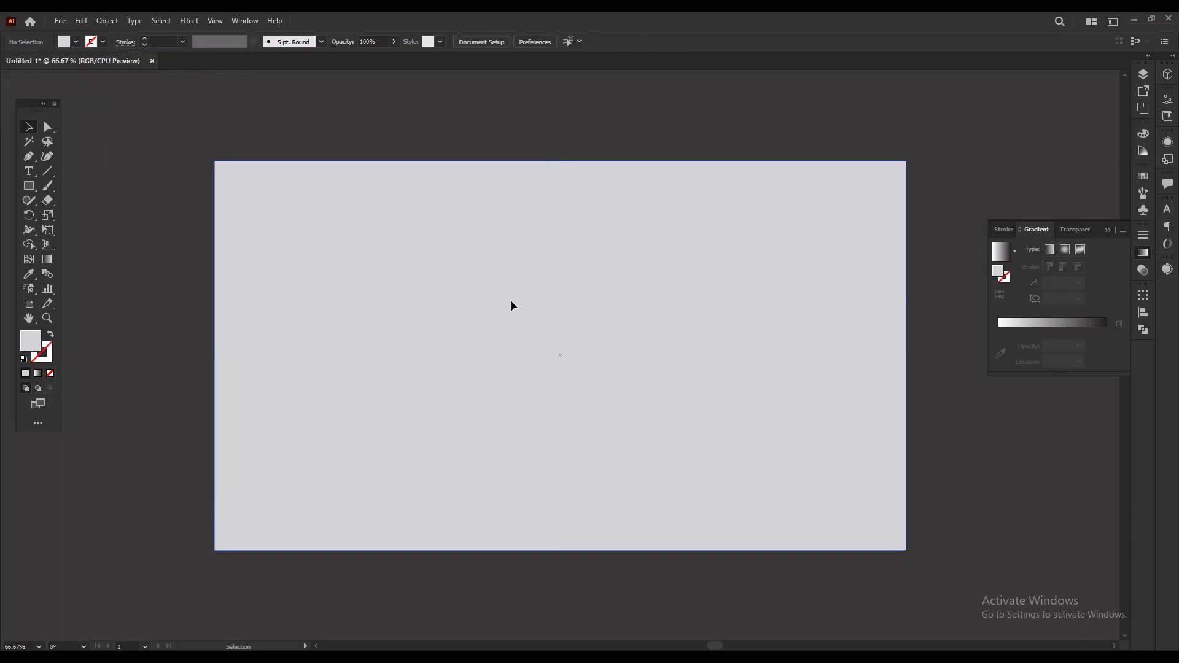
# Step: Lock the gray background rectangle
pyautogui.click(100, 21)
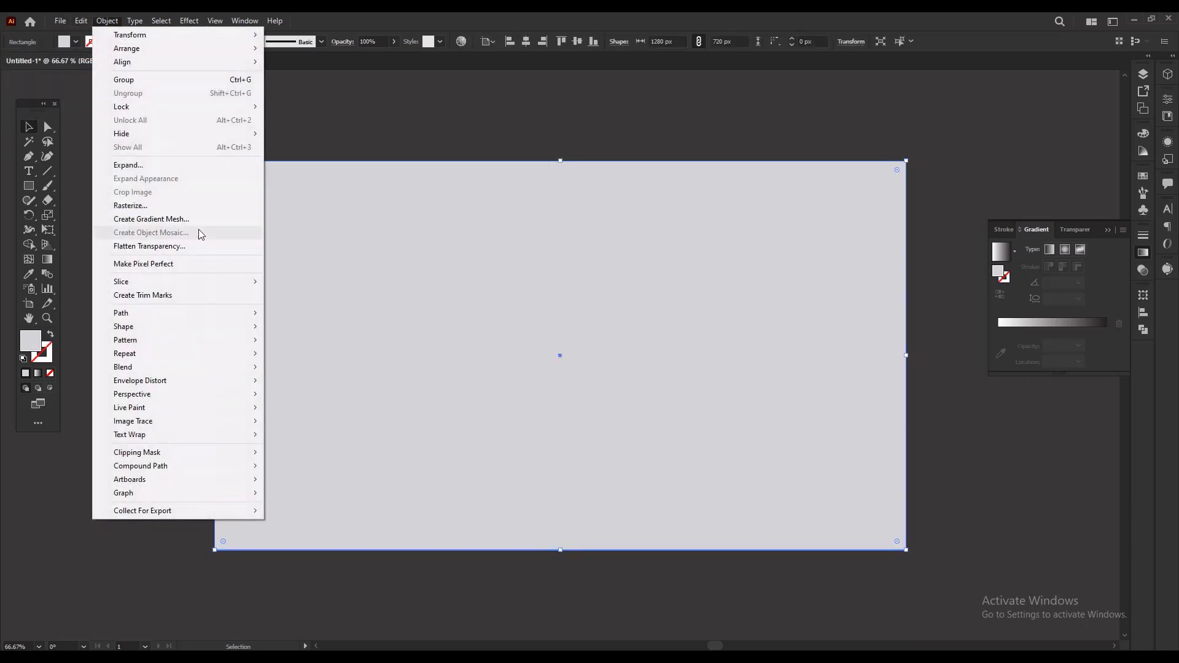
pyautogui.moveTo(232, 137)
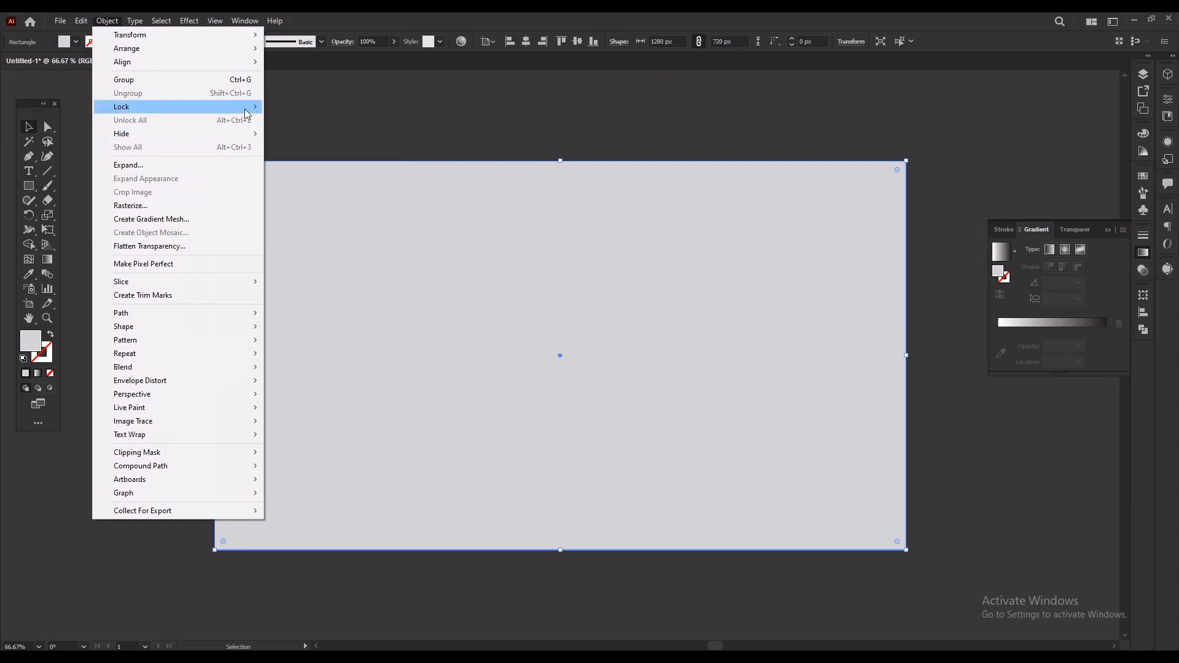
pyautogui.click(296, 106)
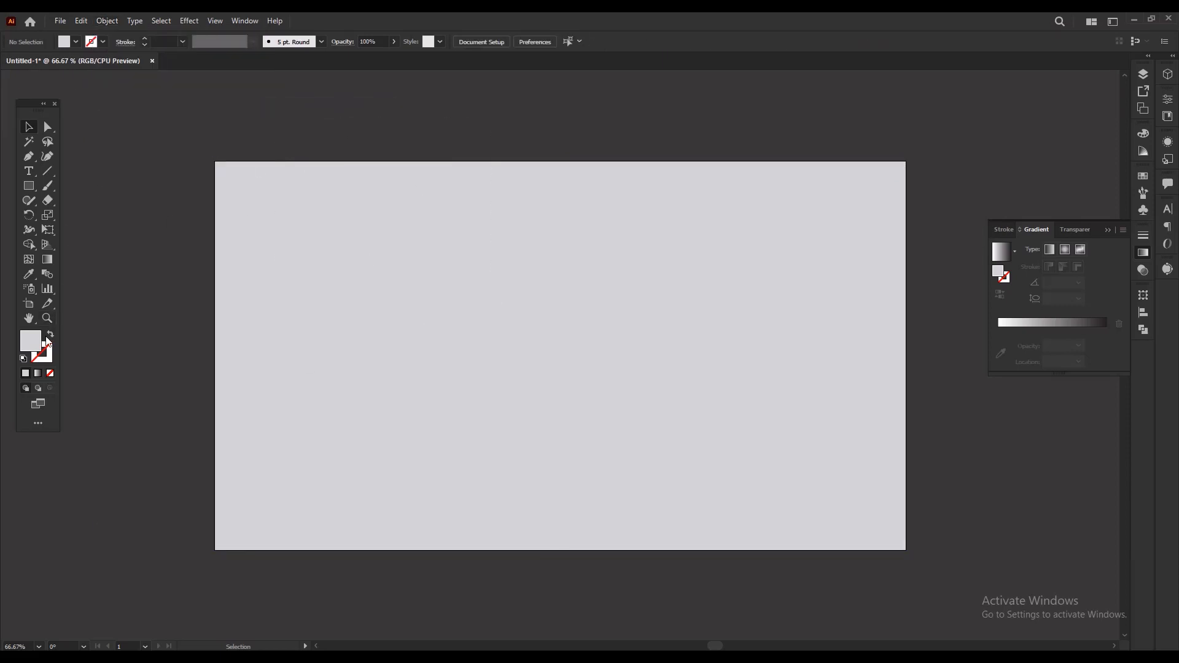
# Step: Draw an unfilled square of about 511 px with a black 1 pt stroke, centered on the artboard
pyautogui.click(24, 358)
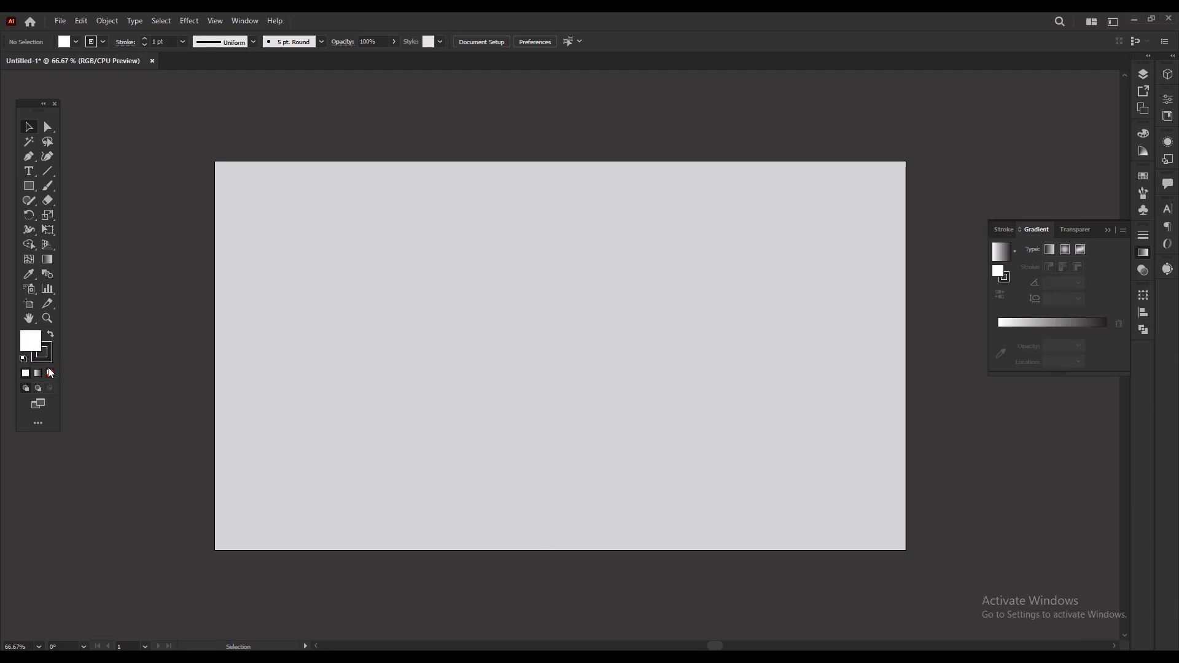
pyautogui.click(50, 373)
pyautogui.click(28, 185)
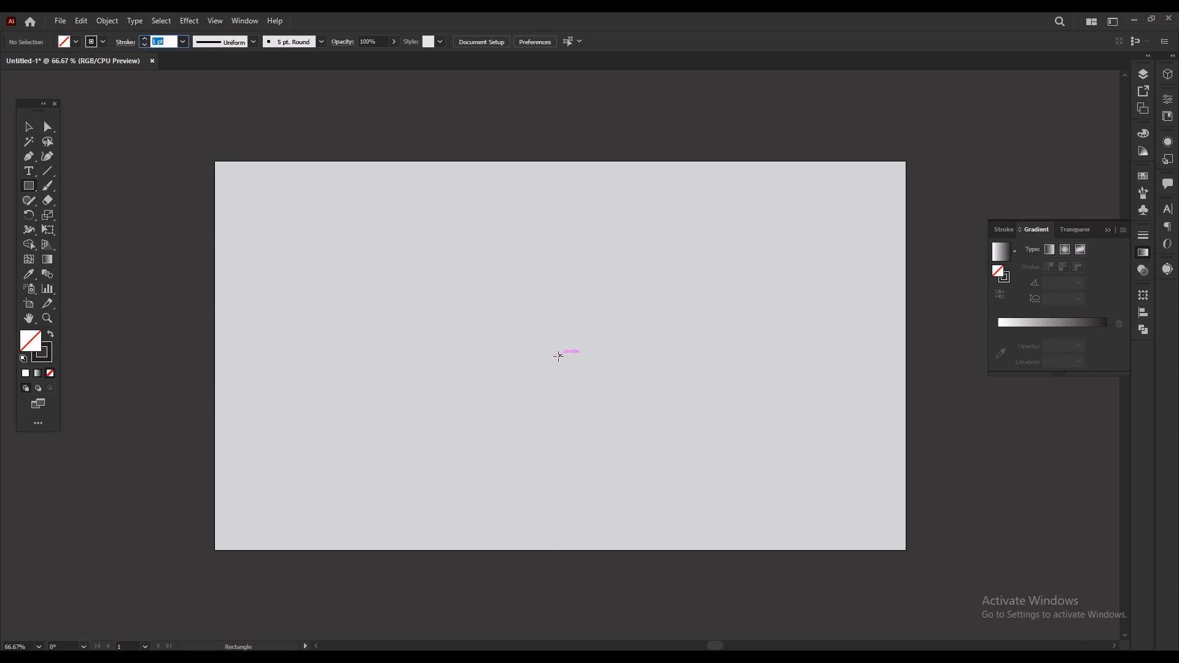
pyautogui.moveTo(558, 356); pyautogui.dragTo(699, 493)
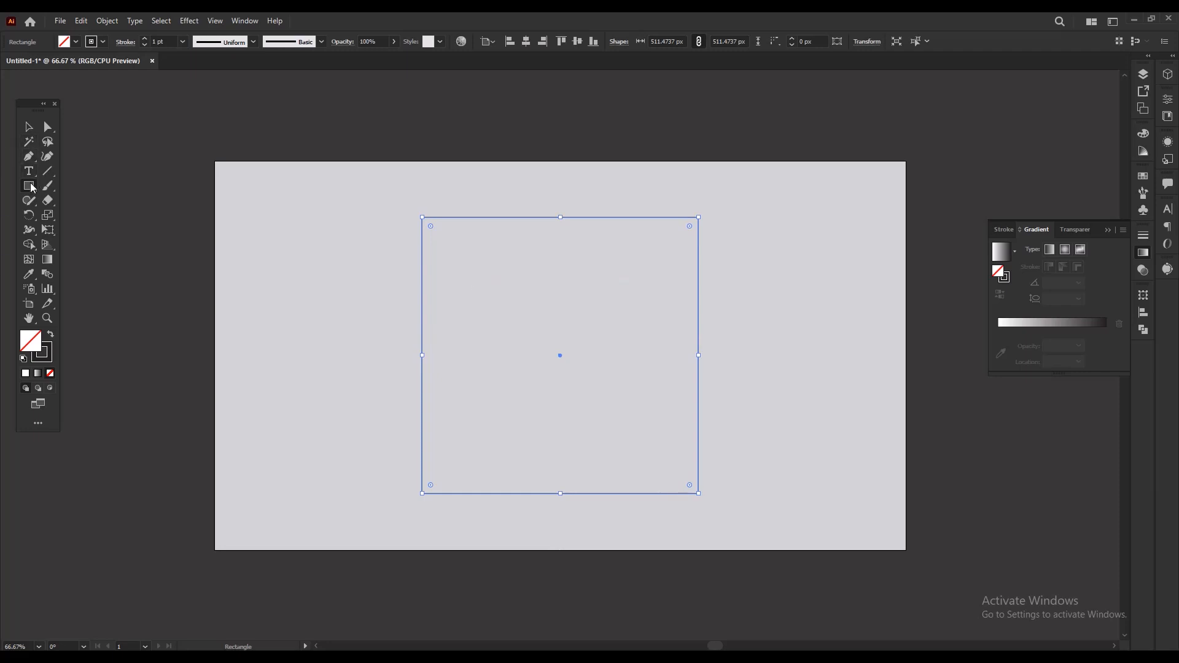
# Step: Draw a circle from the square's center, align it with the square, and scale it to about 511 px so it touches all four sides
pyautogui.moveTo(33, 188); pyautogui.dragTo(86, 213)
pyautogui.moveTo(561, 356); pyautogui.dragTo(649, 495)
pyautogui.click(37, 126)
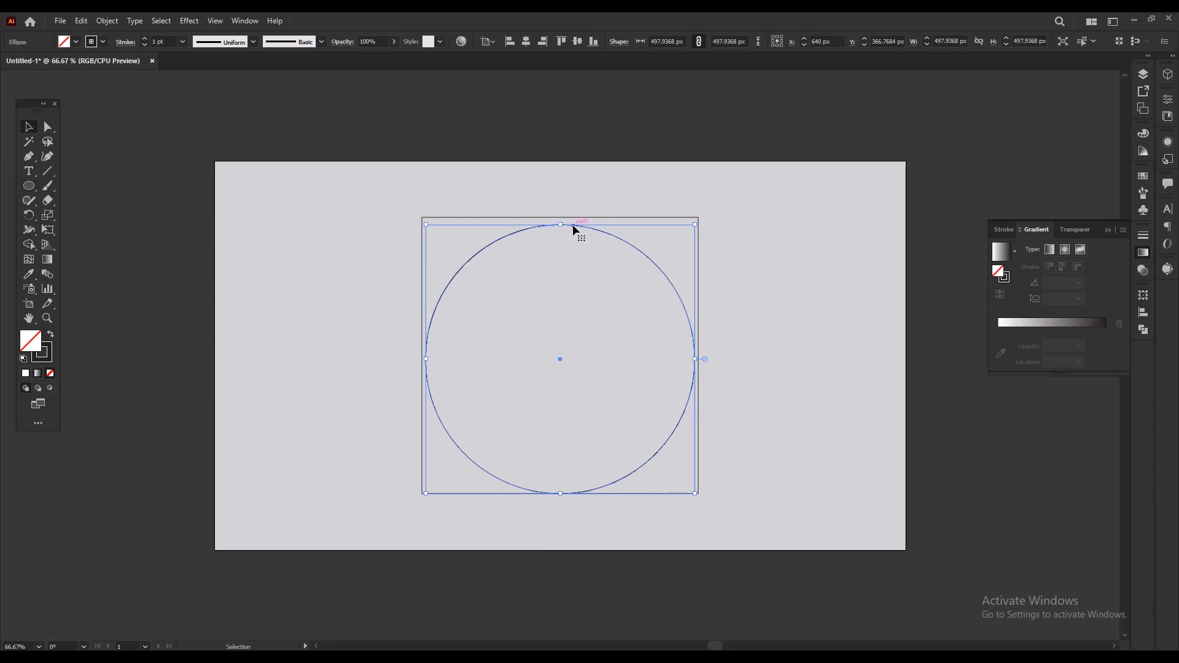
pyautogui.moveTo(572, 224); pyautogui.dragTo(573, 220)
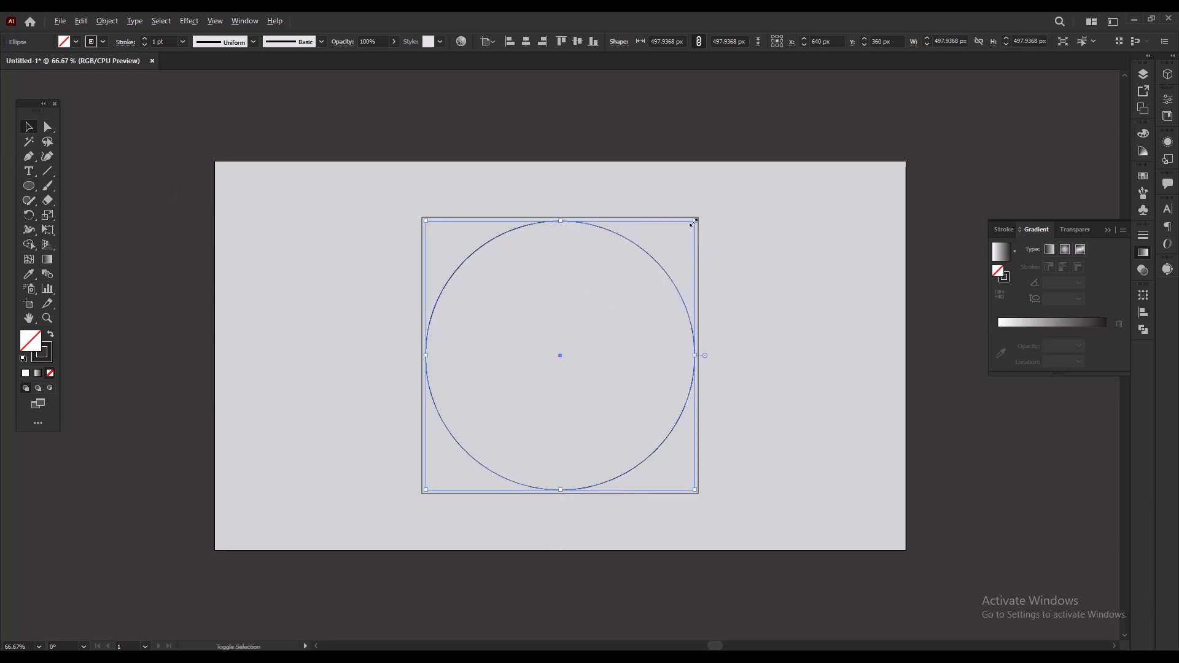
pyautogui.moveTo(693, 222); pyautogui.dragTo(699, 217)
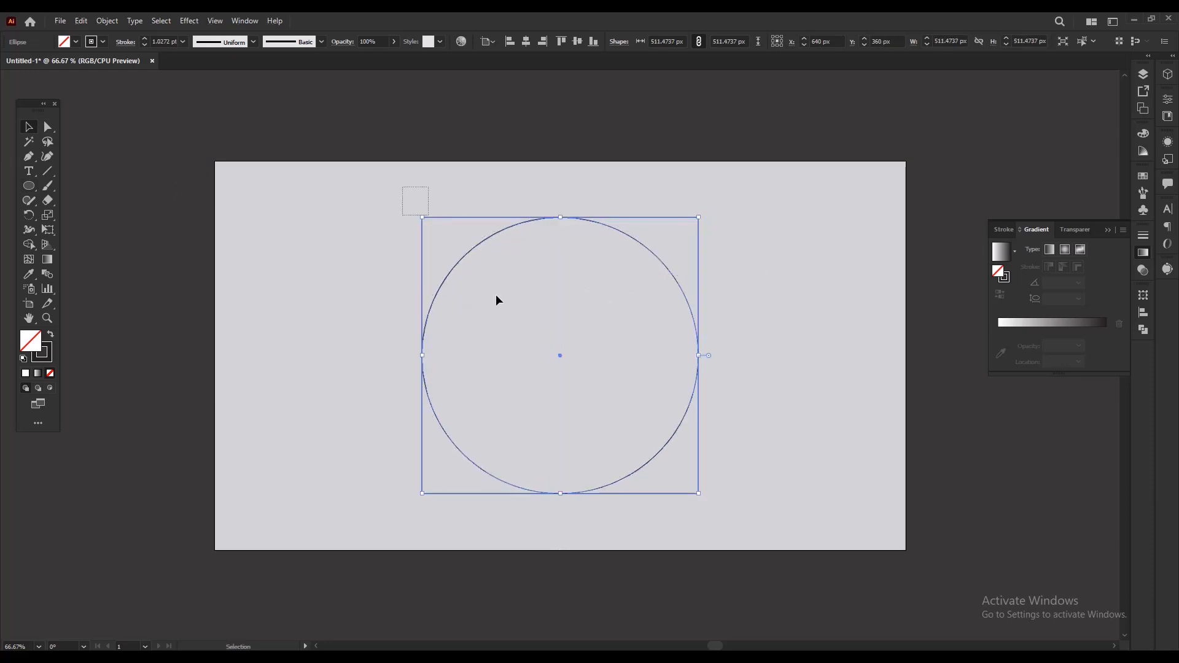
# Step: With Shape Builder, delete three of the square's corner regions and merge the upper-left corner with the circle into a teardrop
pyautogui.moveTo(403, 187); pyautogui.dragTo(630, 455)
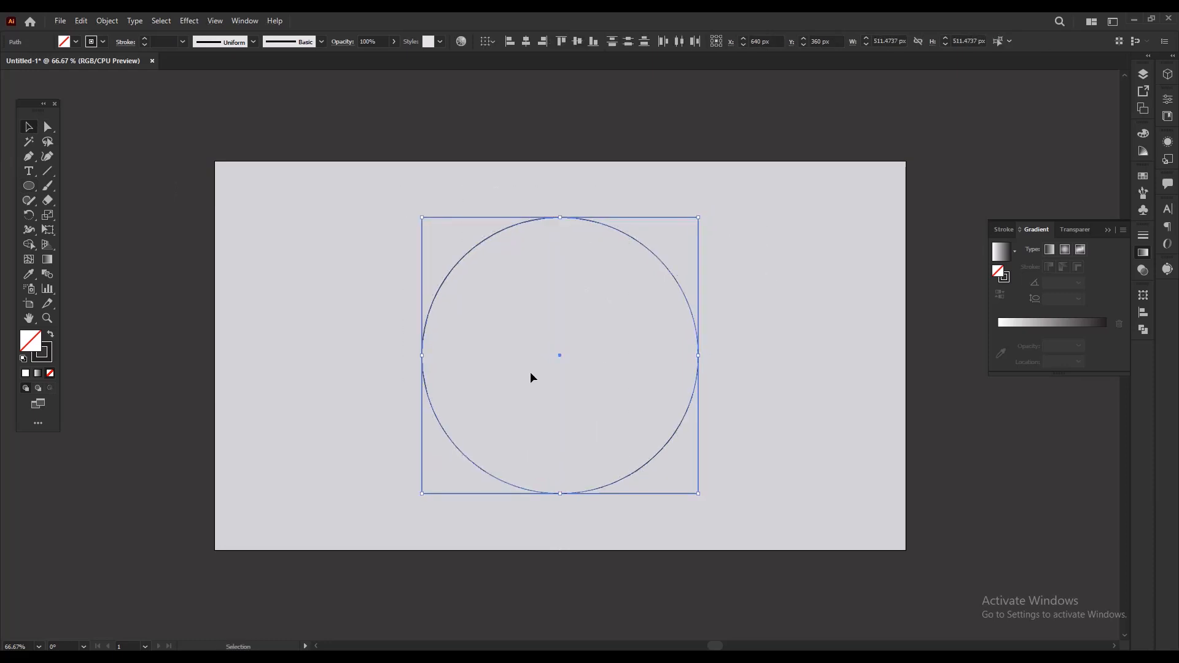
pyautogui.click(29, 245)
pyautogui.moveTo(687, 456); pyautogui.dragTo(722, 371)
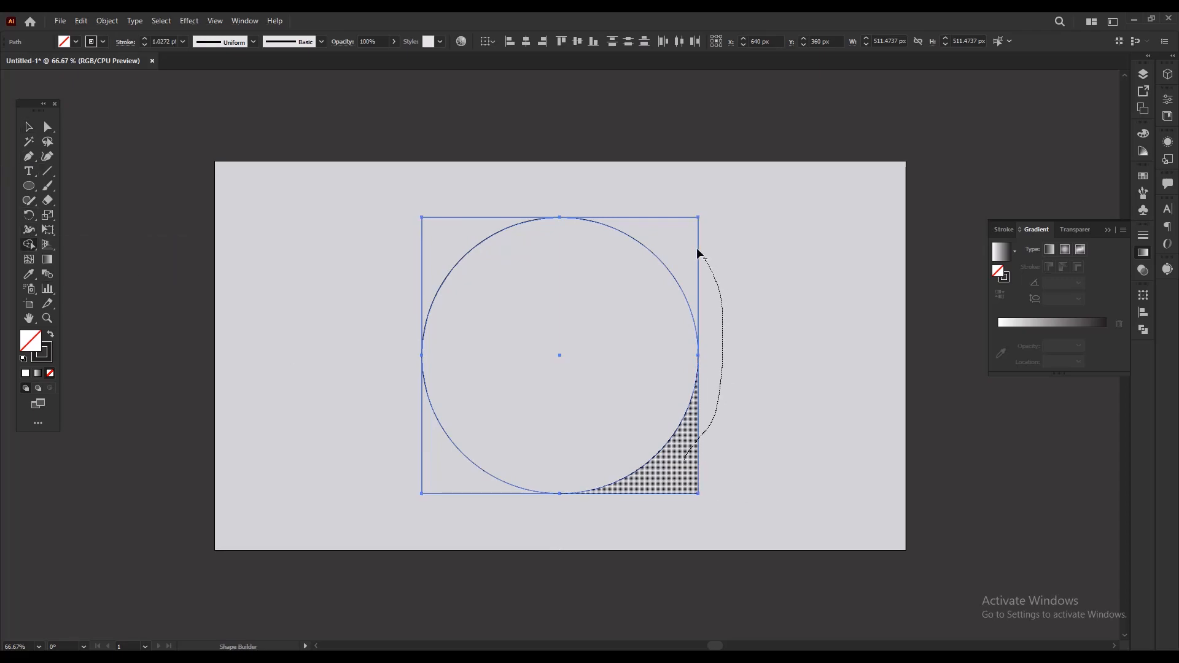
pyautogui.moveTo(698, 252); pyautogui.dragTo(691, 230)
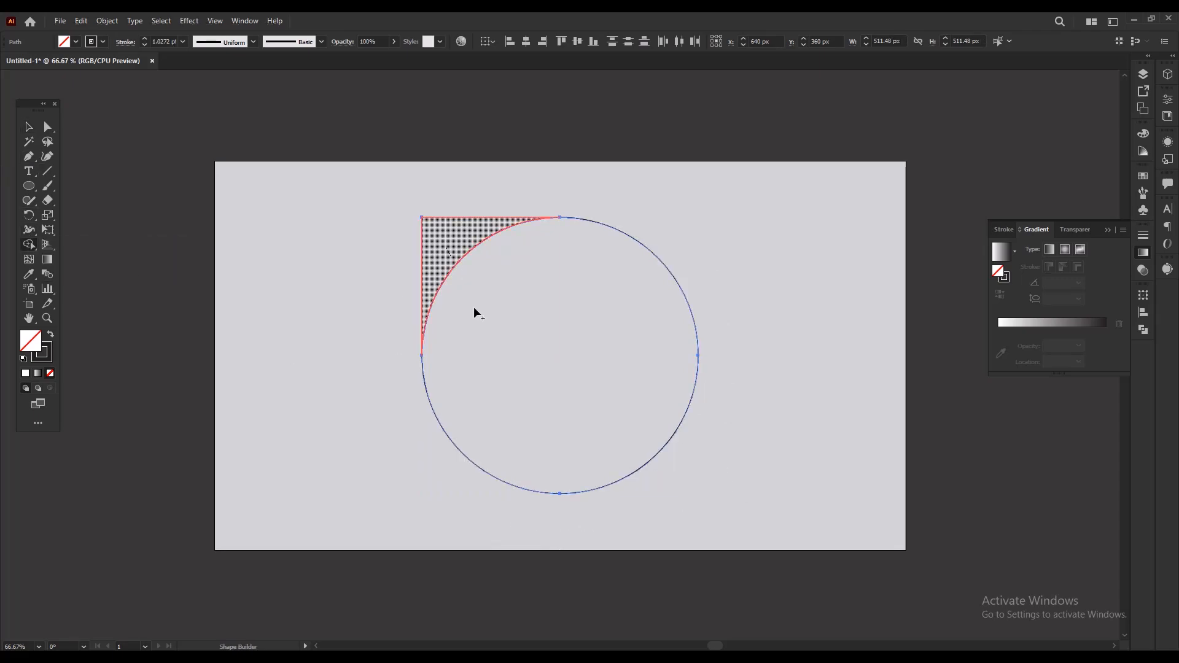
pyautogui.moveTo(474, 310); pyautogui.dragTo(603, 371)
pyautogui.click(29, 126)
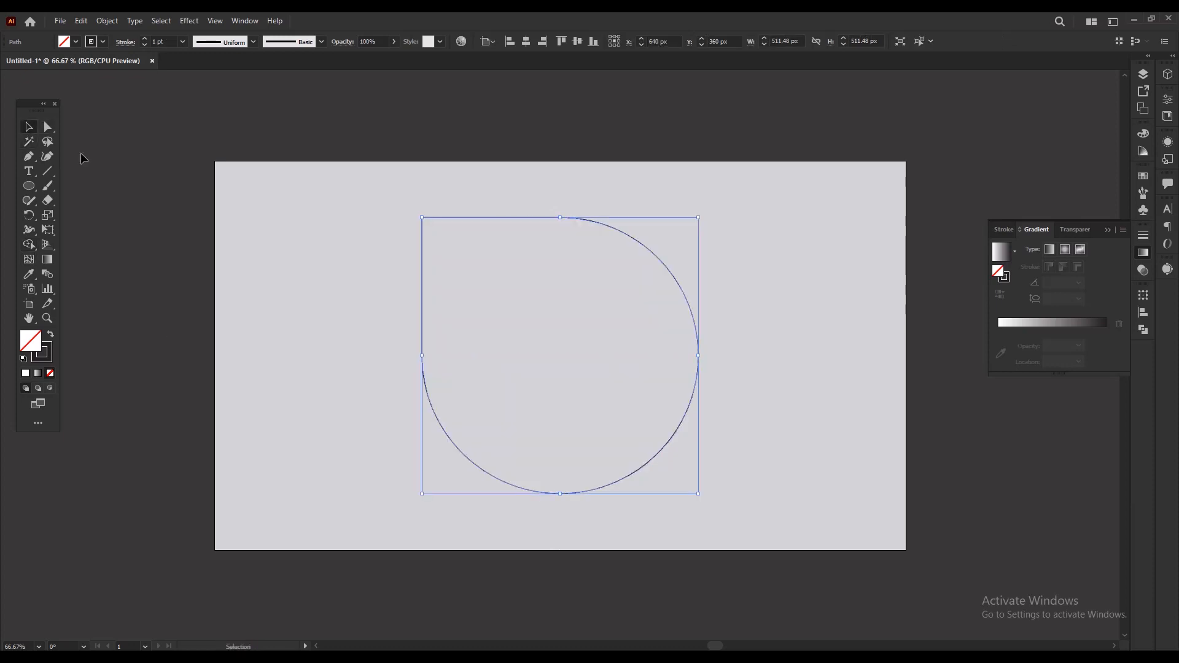
# Step: Rotate the teardrop 45° so its tip points straight up, and shift it slightly down on the artboard
pyautogui.moveTo(704, 210); pyautogui.dragTo(698, 365)
pyautogui.click(731, 264)
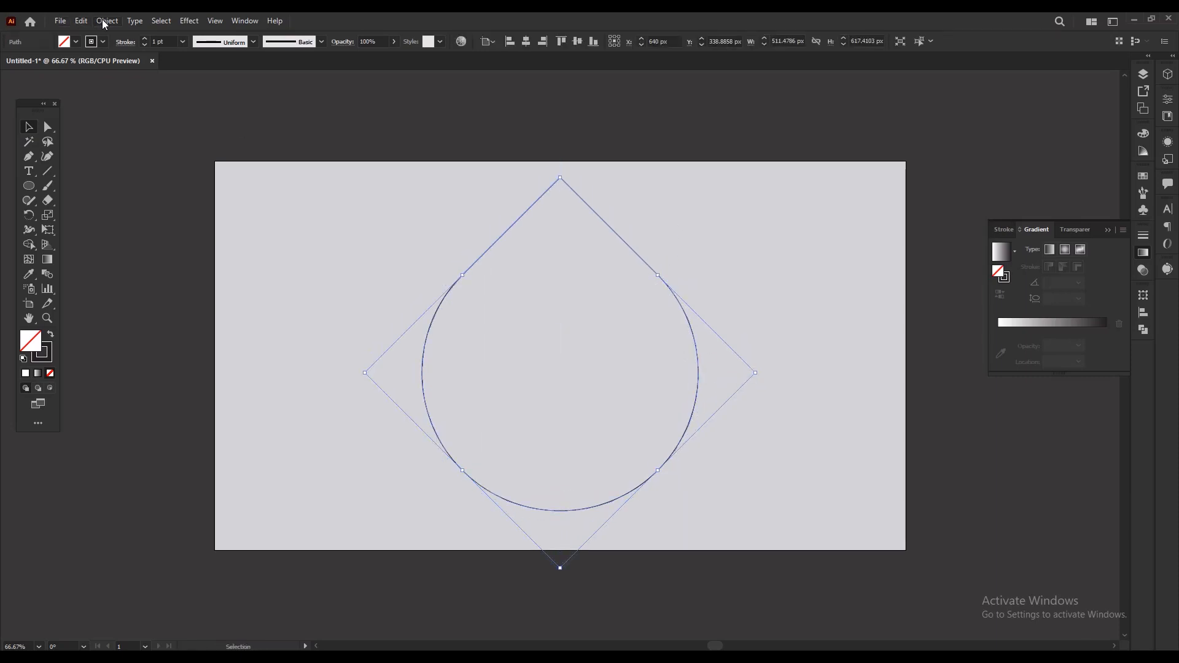
# Step: Paste a copy of the teardrop in front and scale it about its center to about 270 px wide
pyautogui.click(85, 24)
pyautogui.click(139, 79)
pyautogui.click(80, 22)
pyautogui.click(126, 105)
pyautogui.moveTo(757, 373); pyautogui.dragTo(683, 392)
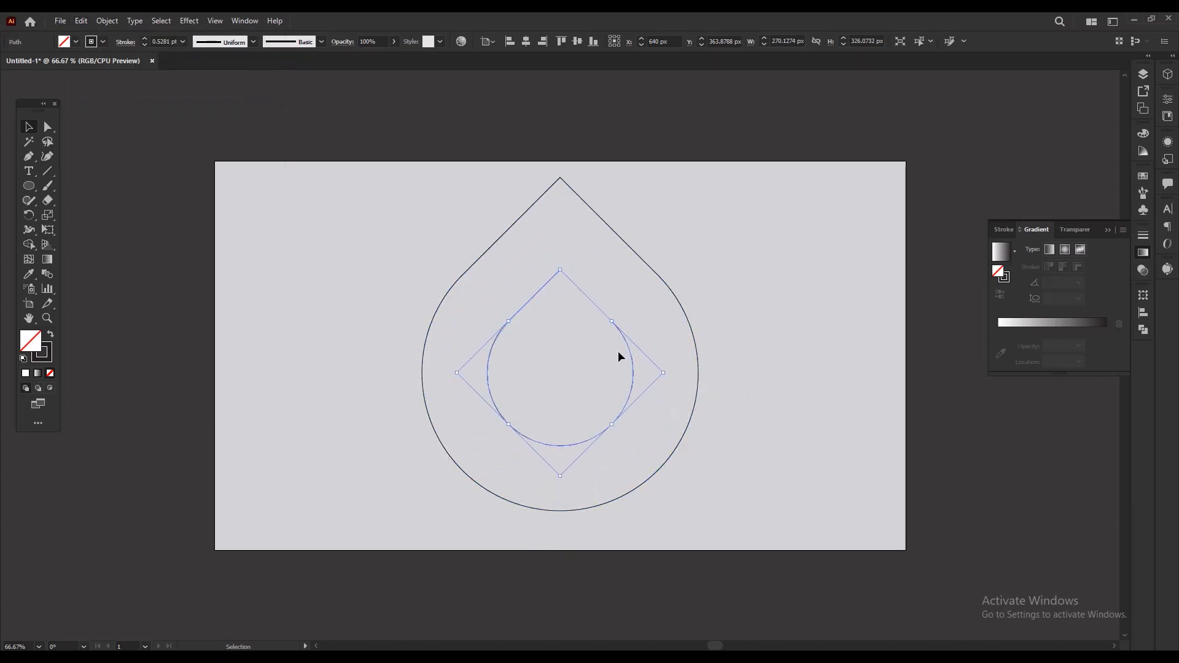
# Step: Paste a copy of the small teardrop in front and enlarge it to about 413 px wide, spanning the outer tip to the small teardrop's base
pyautogui.click(81, 21)
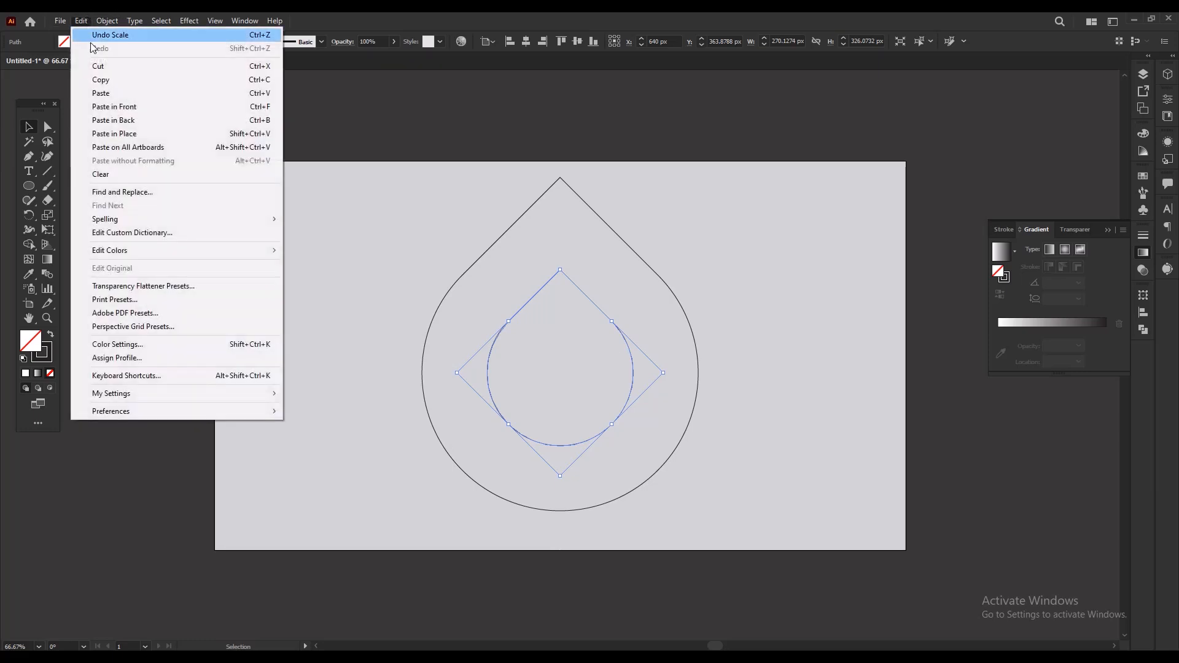
pyautogui.click(109, 86)
pyautogui.click(81, 20)
pyautogui.click(114, 106)
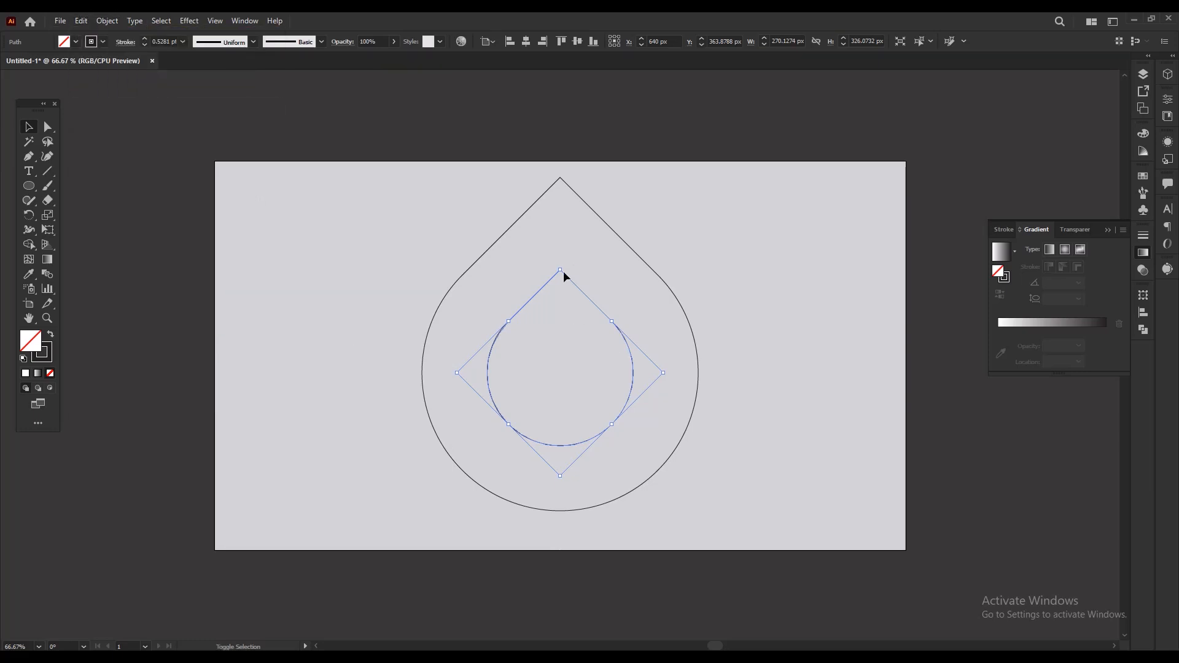
pyautogui.moveTo(564, 272); pyautogui.dragTo(580, 158)
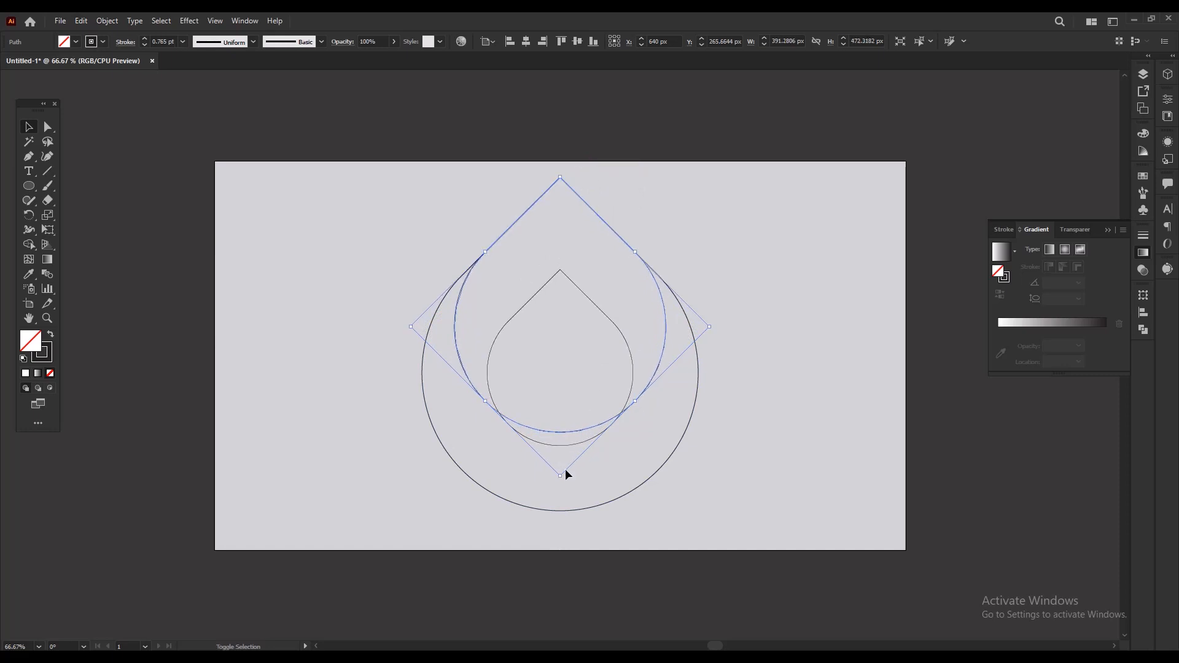
pyautogui.moveTo(563, 481); pyautogui.dragTo(559, 497)
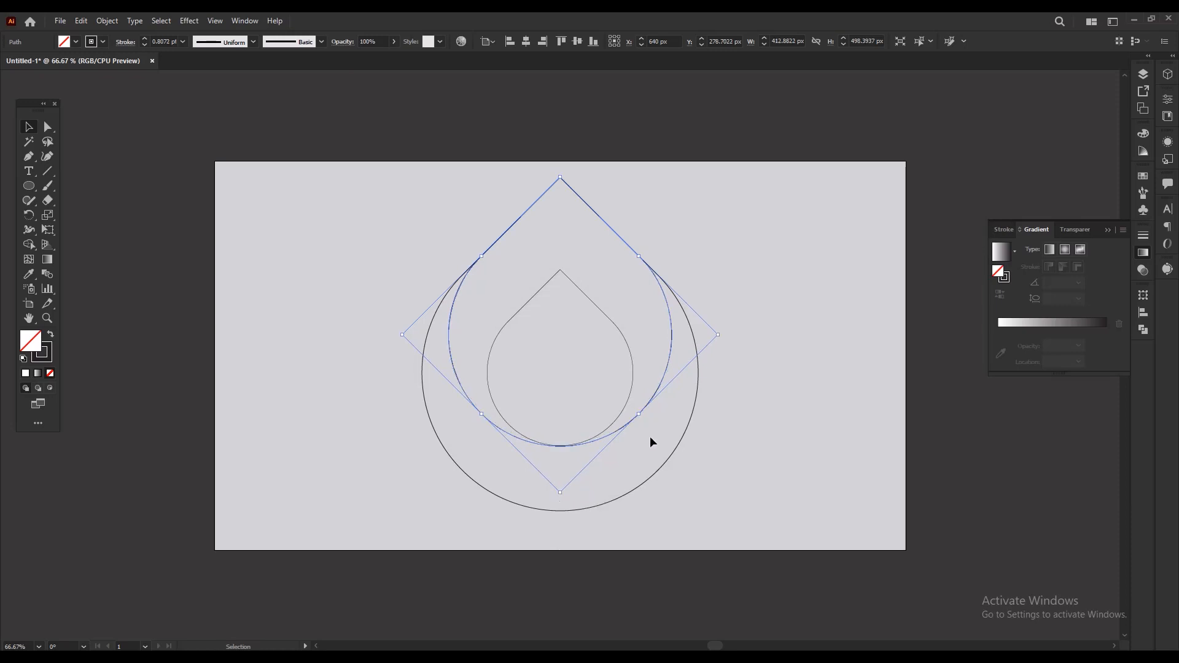
# Step: Paste another copy of the small teardrop in front and enlarge it downward, keeping its tip, until its base meets the outer teardrop's base
pyautogui.click(552, 283)
pyautogui.click(100, 22)
pyautogui.click(101, 22)
pyautogui.click(87, 22)
pyautogui.click(135, 83)
pyautogui.click(81, 21)
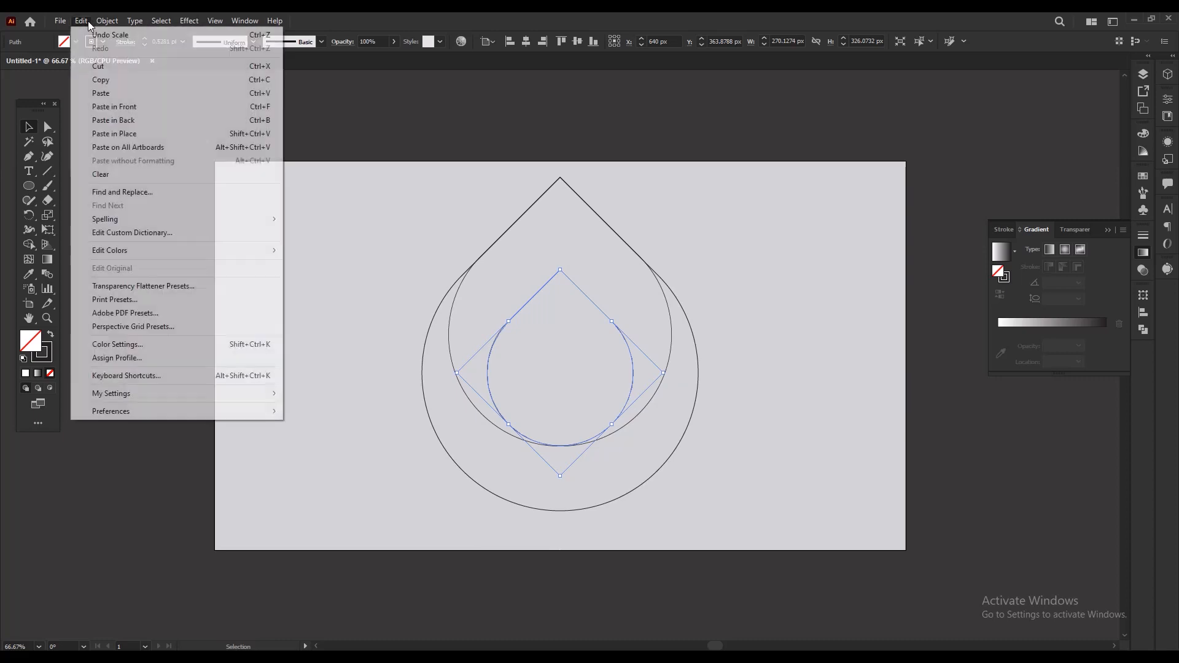
pyautogui.click(134, 111)
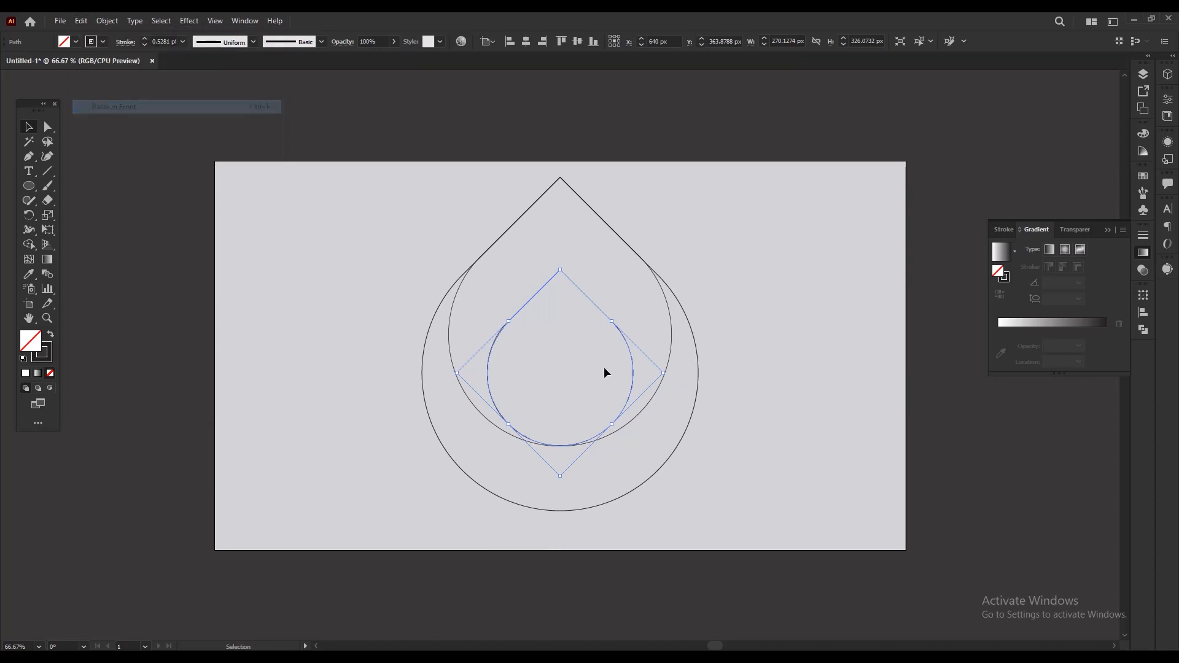
pyautogui.moveTo(565, 480); pyautogui.dragTo(558, 558)
pyautogui.click(631, 538)
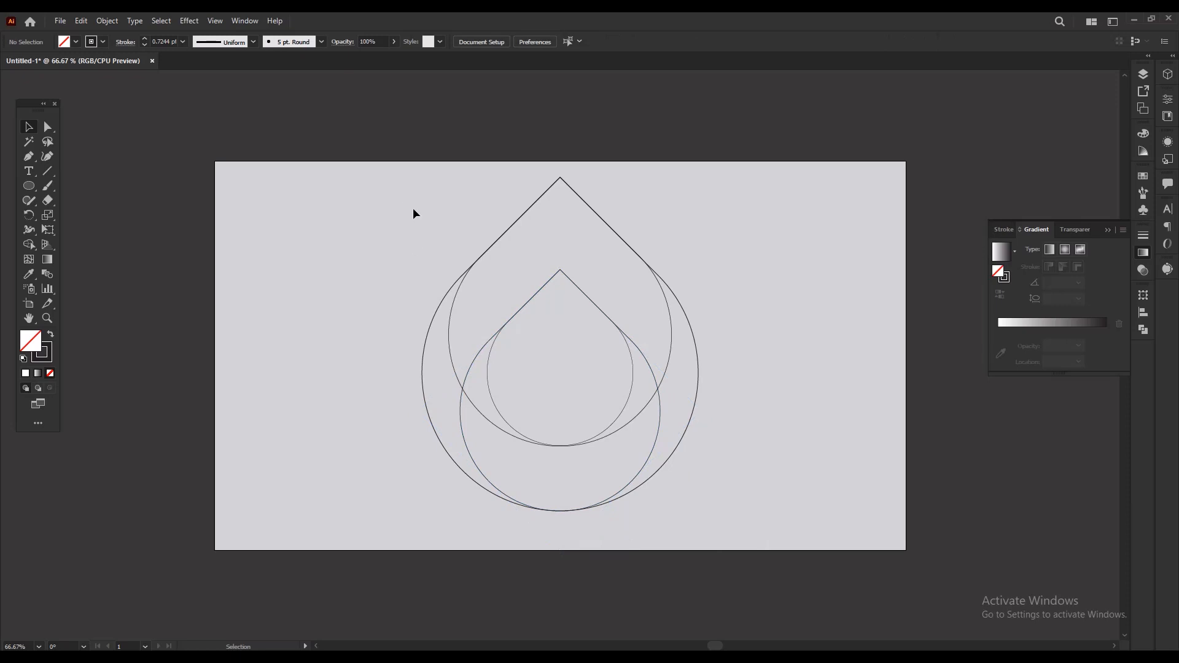
pyautogui.moveTo(408, 190); pyautogui.dragTo(700, 536)
pyautogui.rightClick(29, 246)
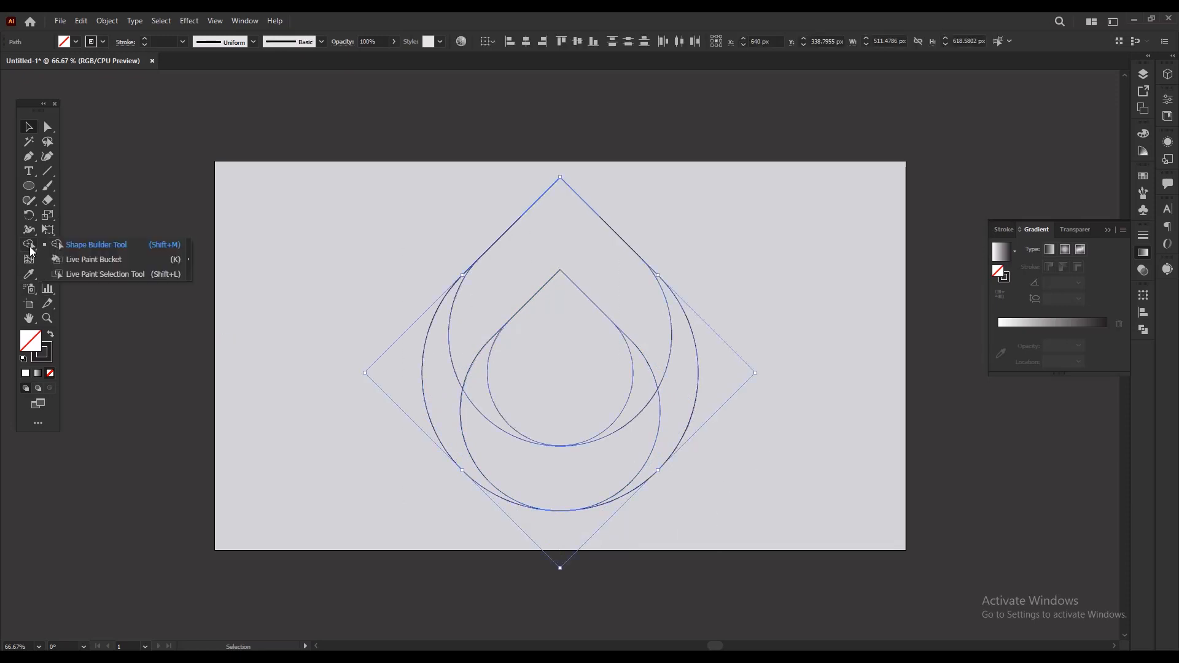
pyautogui.click(104, 245)
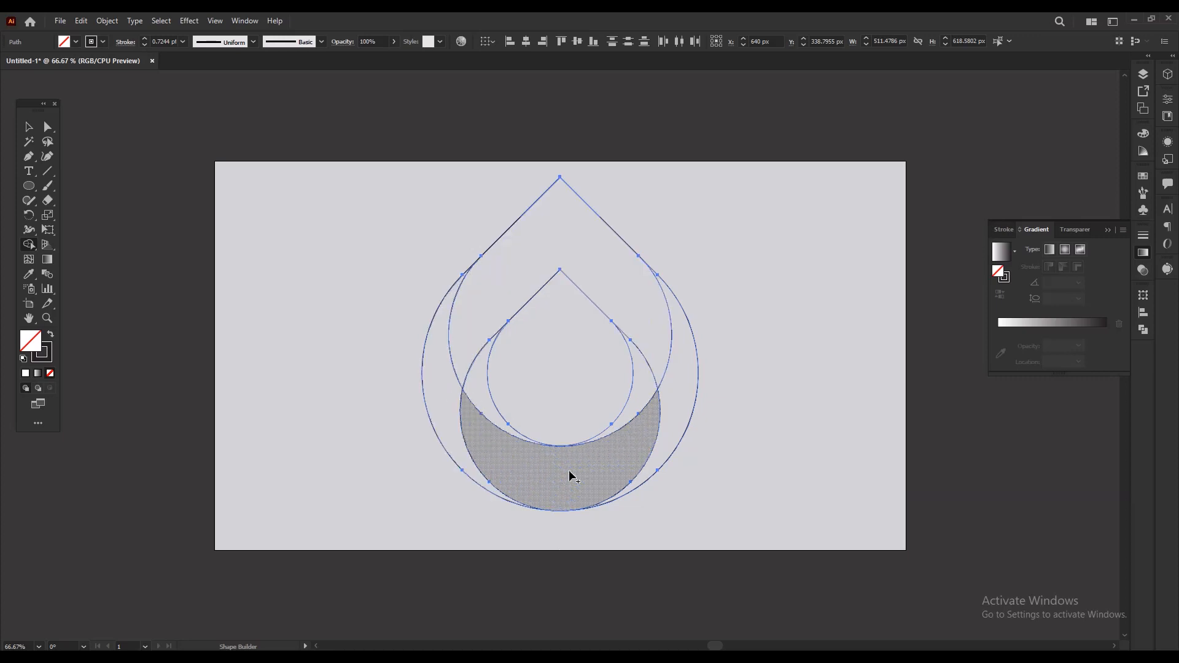
pyautogui.click(31, 127)
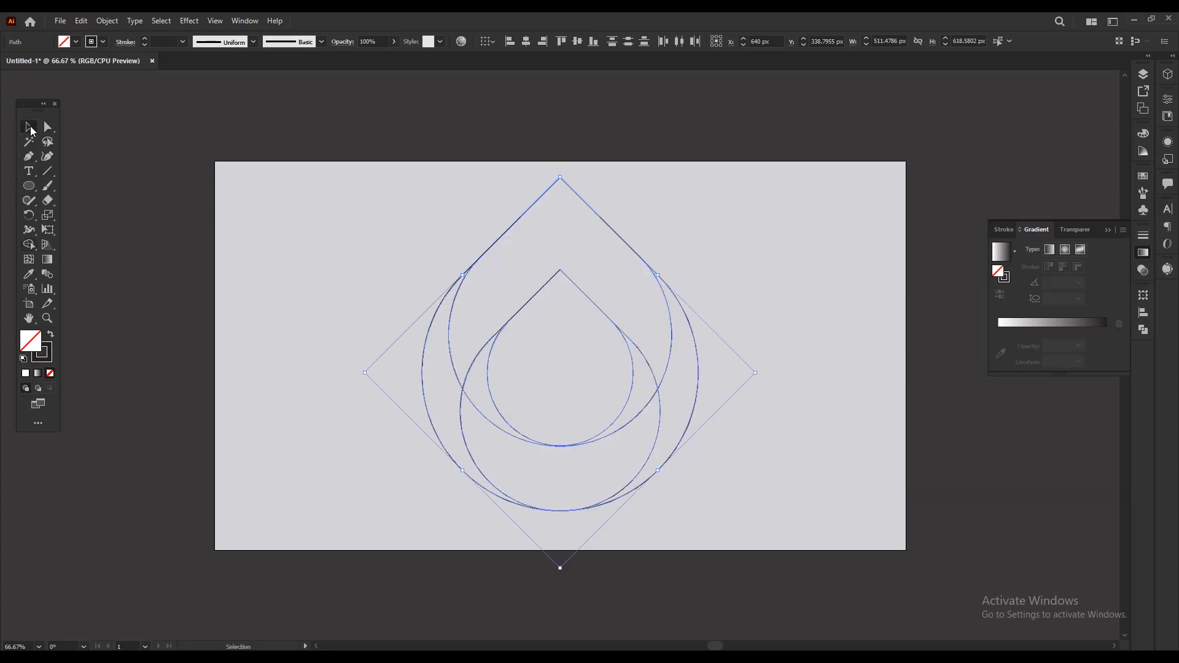
# Step: Enlarge the innermost teardrop very slightly downward so its base meets the curve of the upper overlapping teardrop
pyautogui.click(555, 421)
pyautogui.click(499, 416)
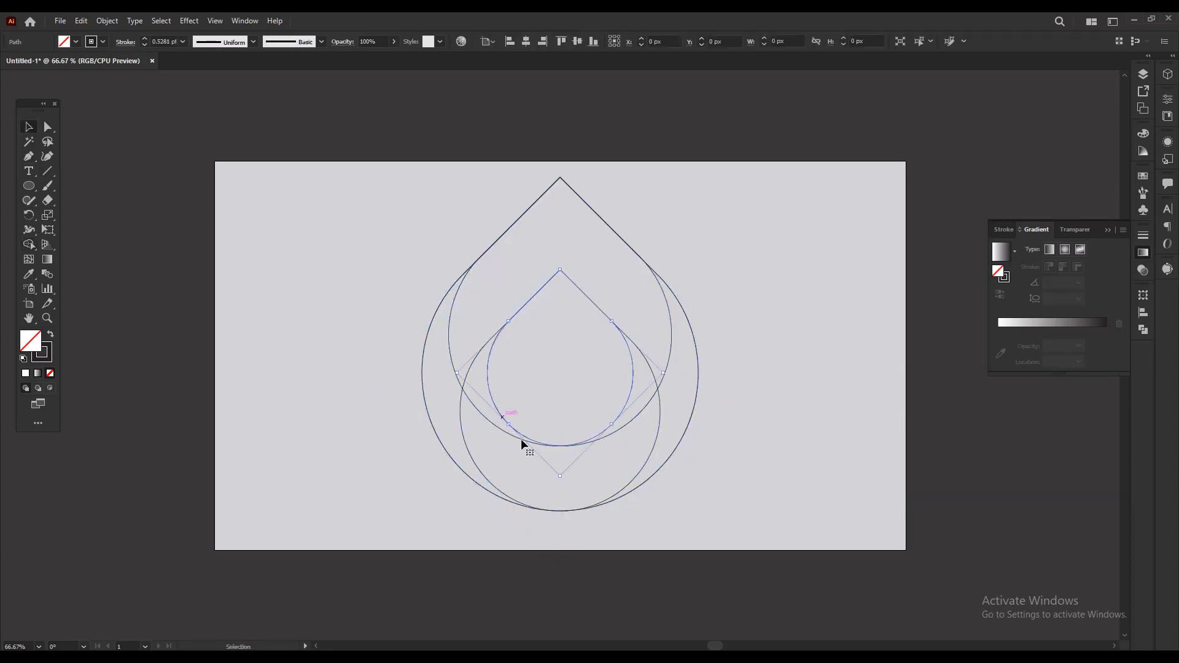
pyautogui.moveTo(562, 475); pyautogui.dragTo(561, 479)
pyautogui.click(752, 460)
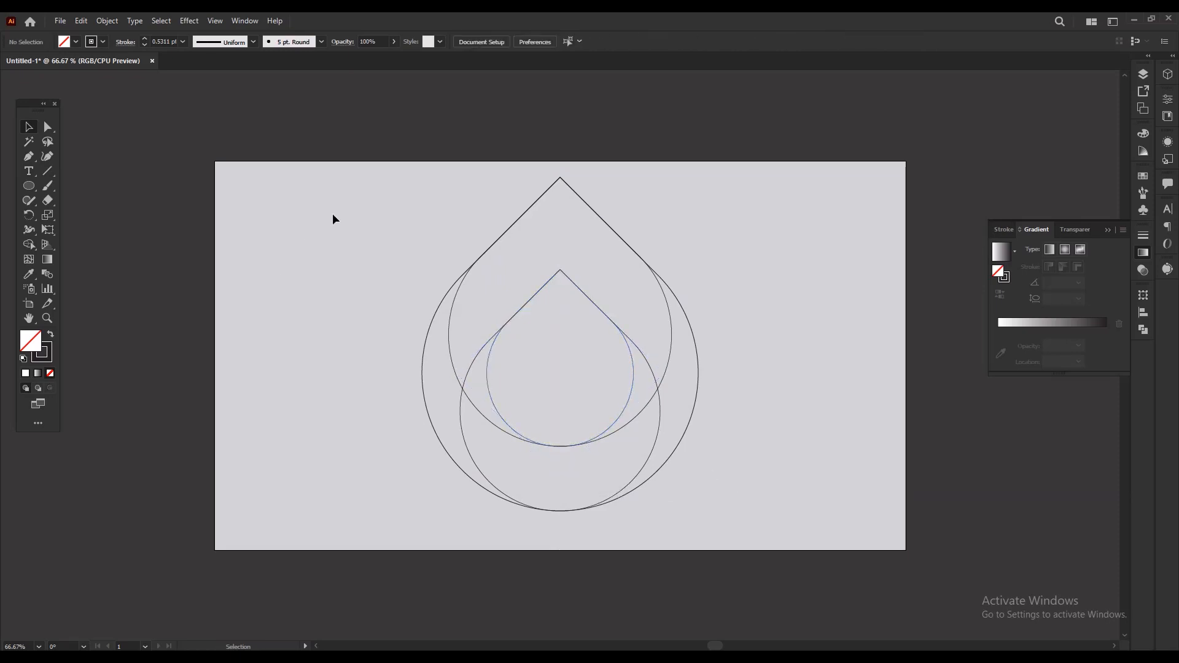
# Step: Select all the teardrop outlines and merge their overlapping regions with Shape Builder into two interlocking bands, one upper and one lower
pyautogui.moveTo(332, 218); pyautogui.dragTo(711, 519)
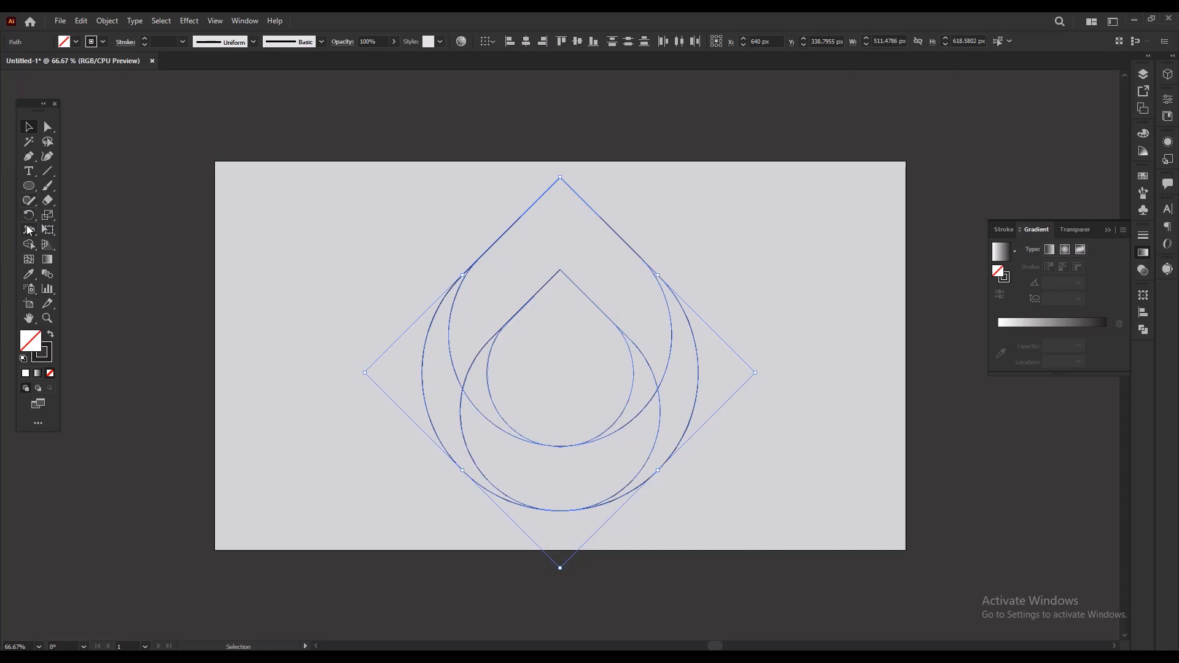
pyautogui.click(29, 244)
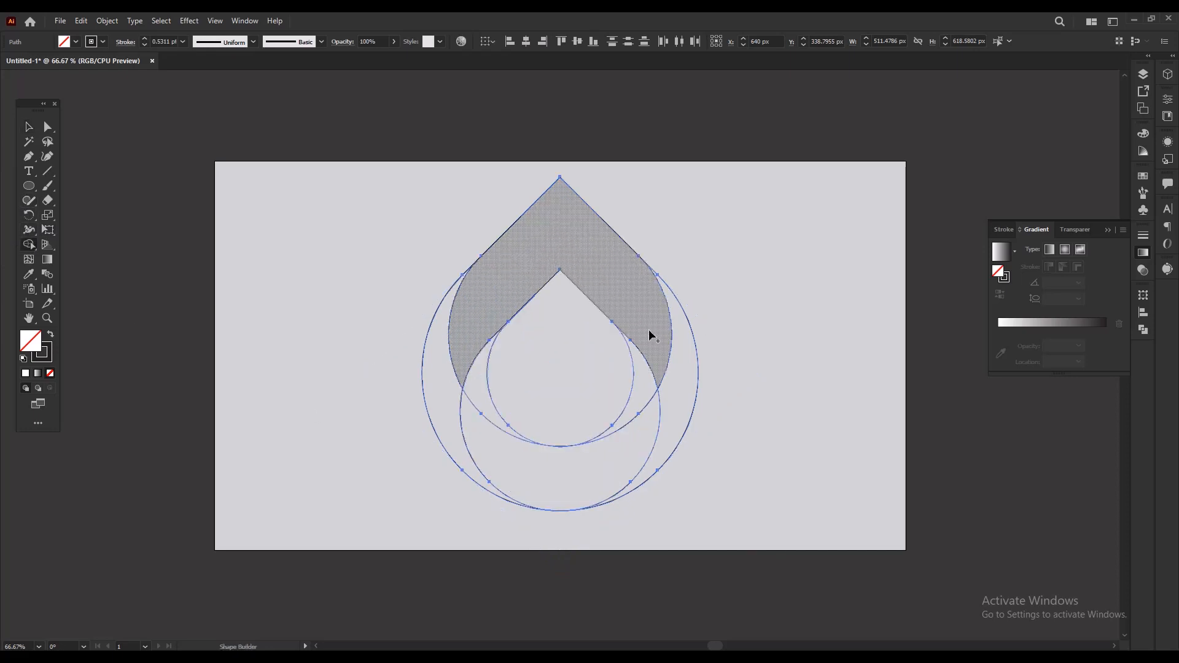
pyautogui.moveTo(648, 370)
pyautogui.mouseDown()
pyautogui.moveTo(642, 287)
pyautogui.moveTo(561, 241)
pyautogui.moveTo(480, 264)
pyautogui.moveTo(441, 306)
pyautogui.moveTo(498, 423)
pyautogui.moveTo(538, 458)
pyautogui.moveTo(643, 468)
pyautogui.moveTo(676, 442)
pyautogui.mouseUp()
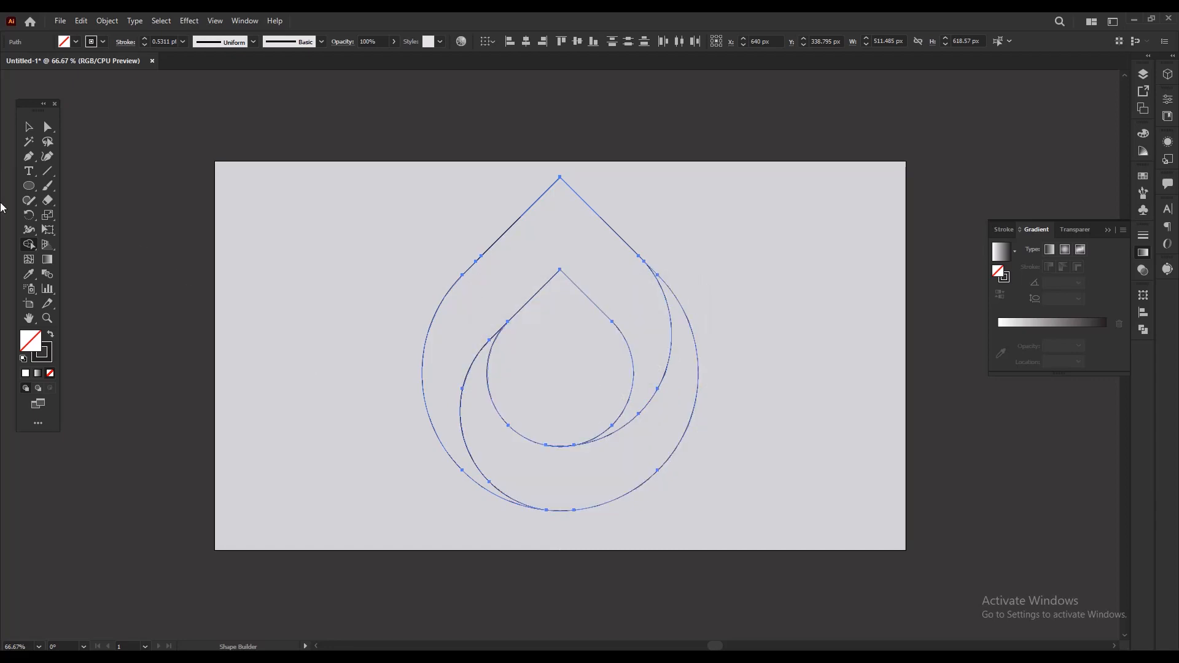
pyautogui.click(28, 126)
pyautogui.click(295, 125)
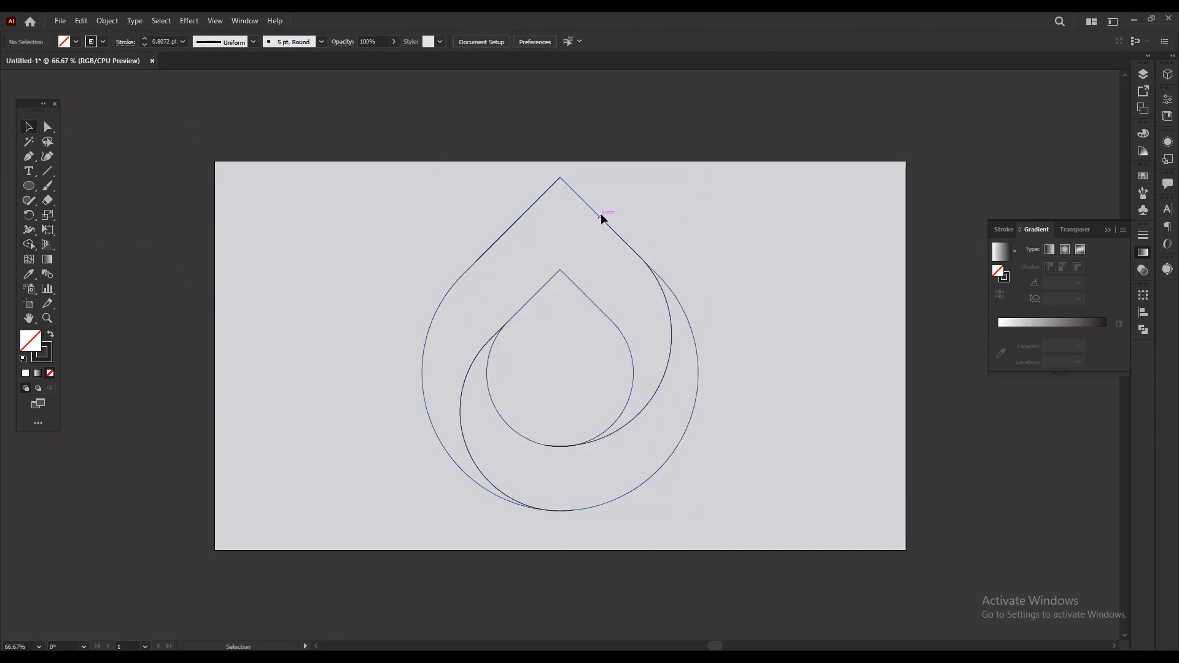
# Step: Swap fill and stroke so the interlocking bands are filled black with no outline
pyautogui.click(660, 371)
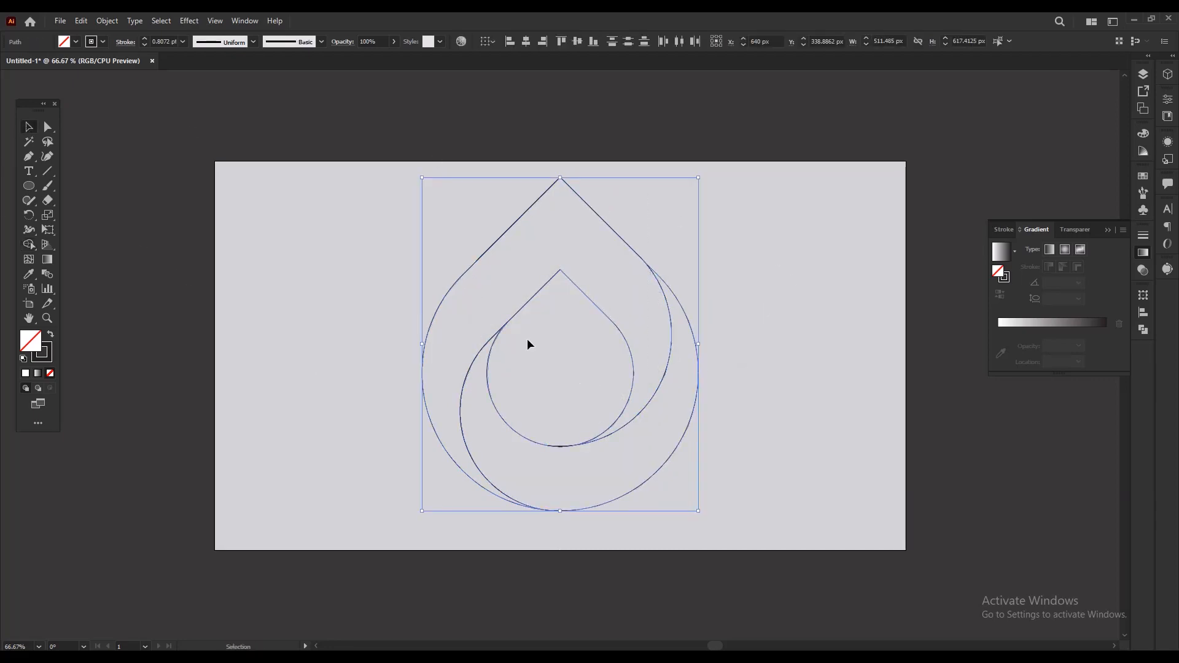
pyautogui.click(51, 335)
pyautogui.click(719, 458)
# Step: Fill the upper band and the lower band each with the white-to-black linear gradient
pyautogui.click(616, 304)
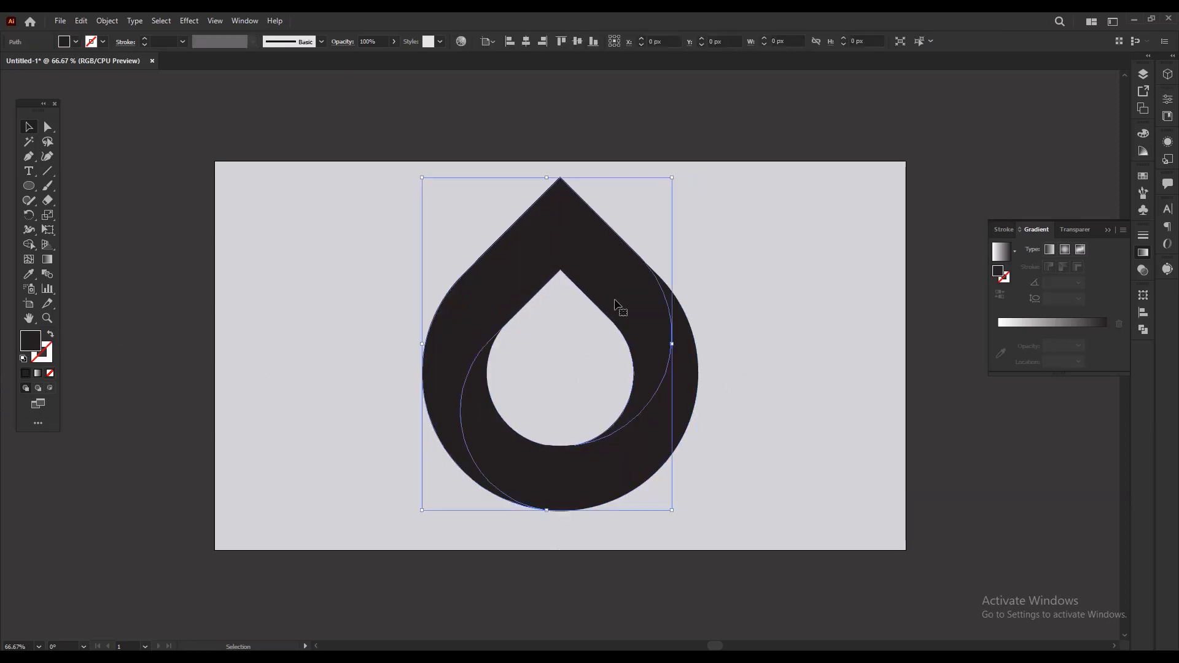
pyautogui.click(1014, 254)
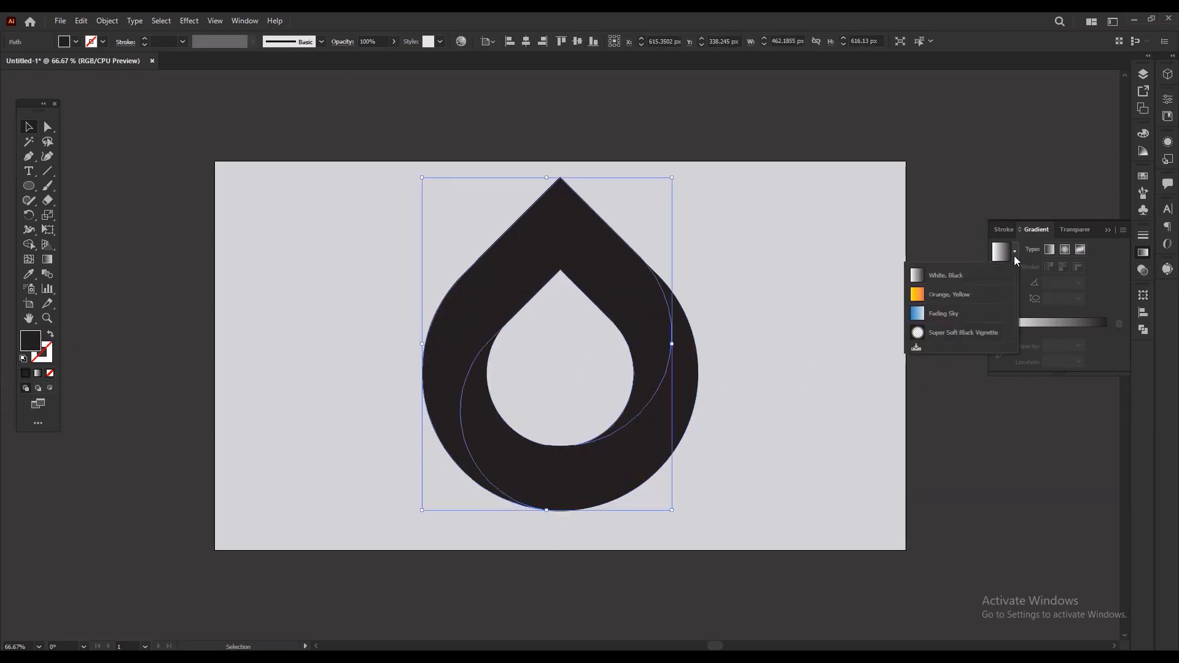
pyautogui.click(1008, 254)
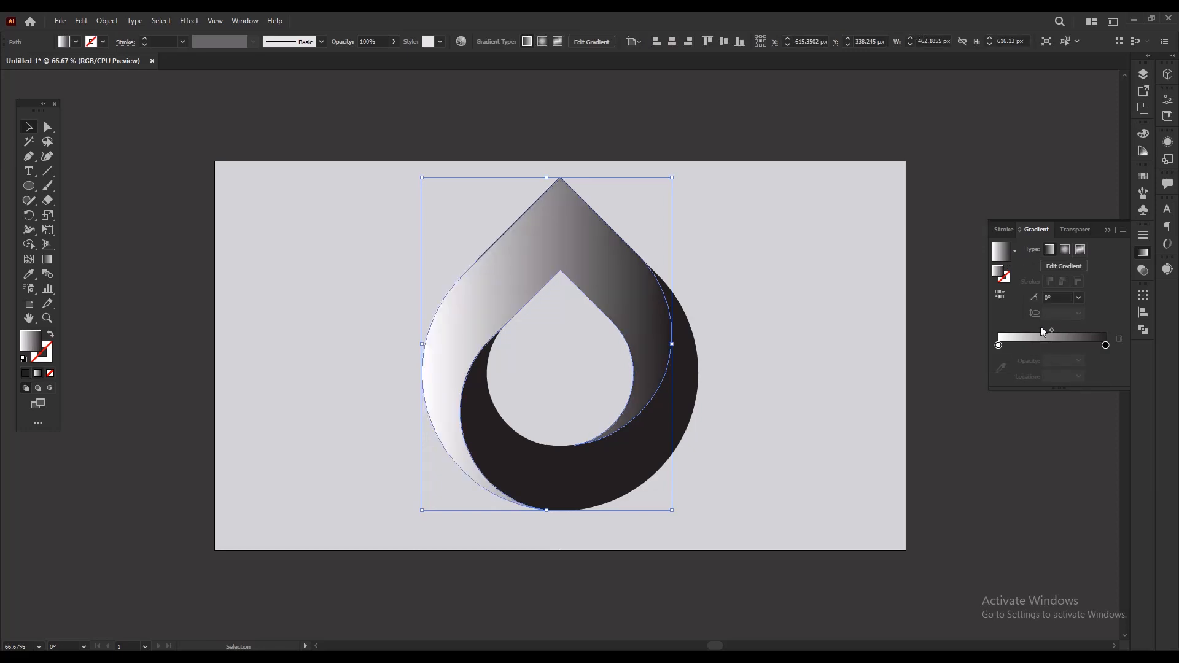
pyautogui.click(924, 399)
pyautogui.click(679, 429)
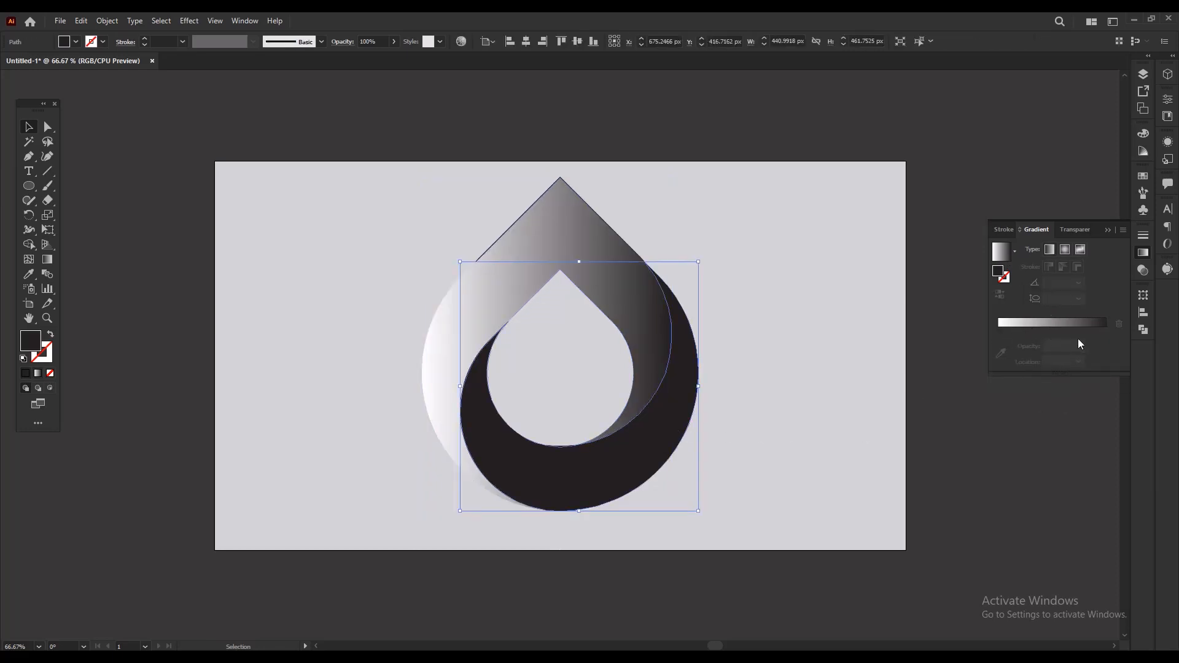
pyautogui.click(1066, 322)
pyautogui.click(940, 476)
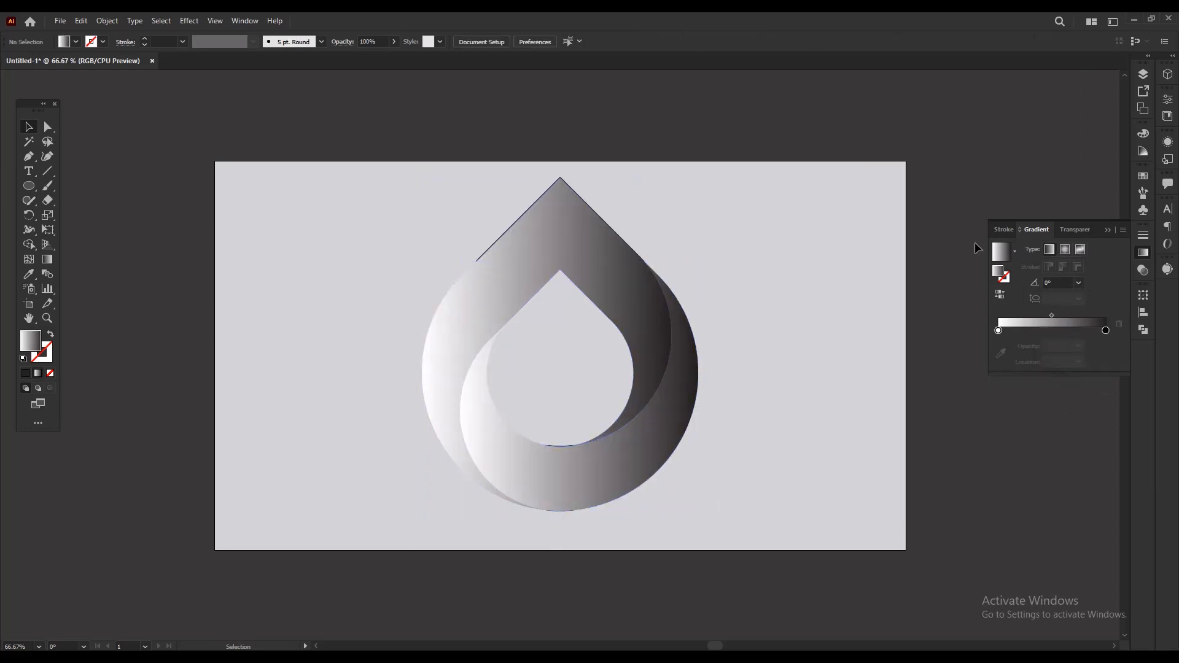
# Step: Delete the leftover stroke path along the teardrop's outer tip
pyautogui.click(645, 282)
pyautogui.click(513, 191)
pyautogui.click(542, 192)
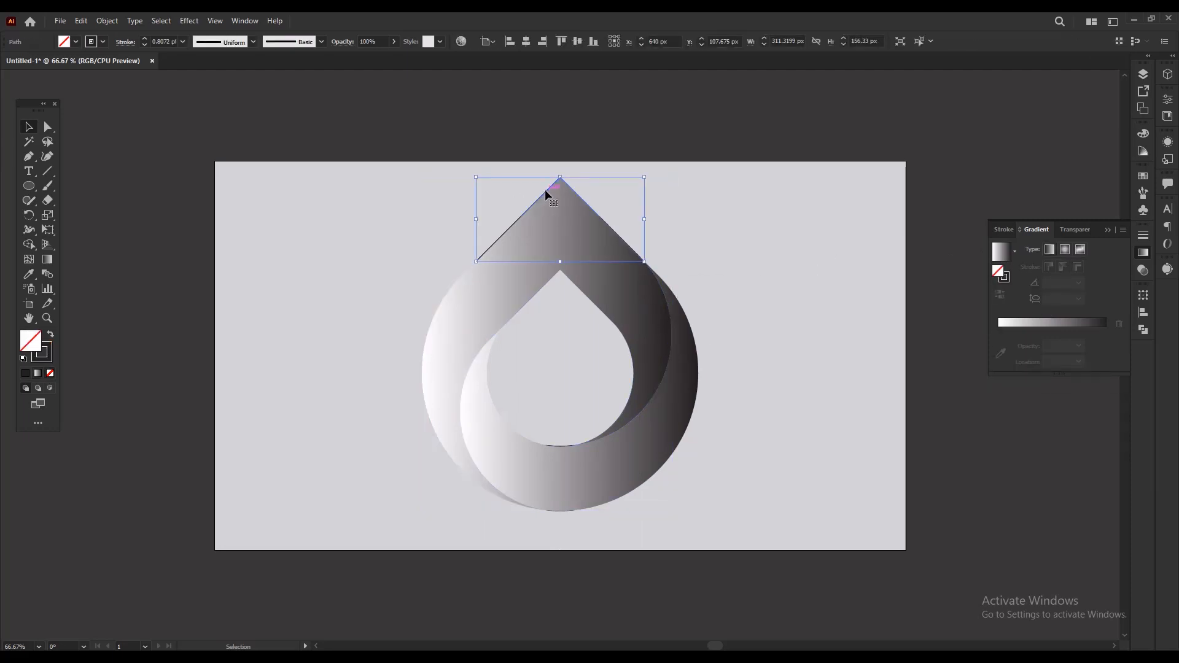
pyautogui.press('Delete')
# Step: Change the white gradient stop of the upper band to the red swatch
pyautogui.click(591, 251)
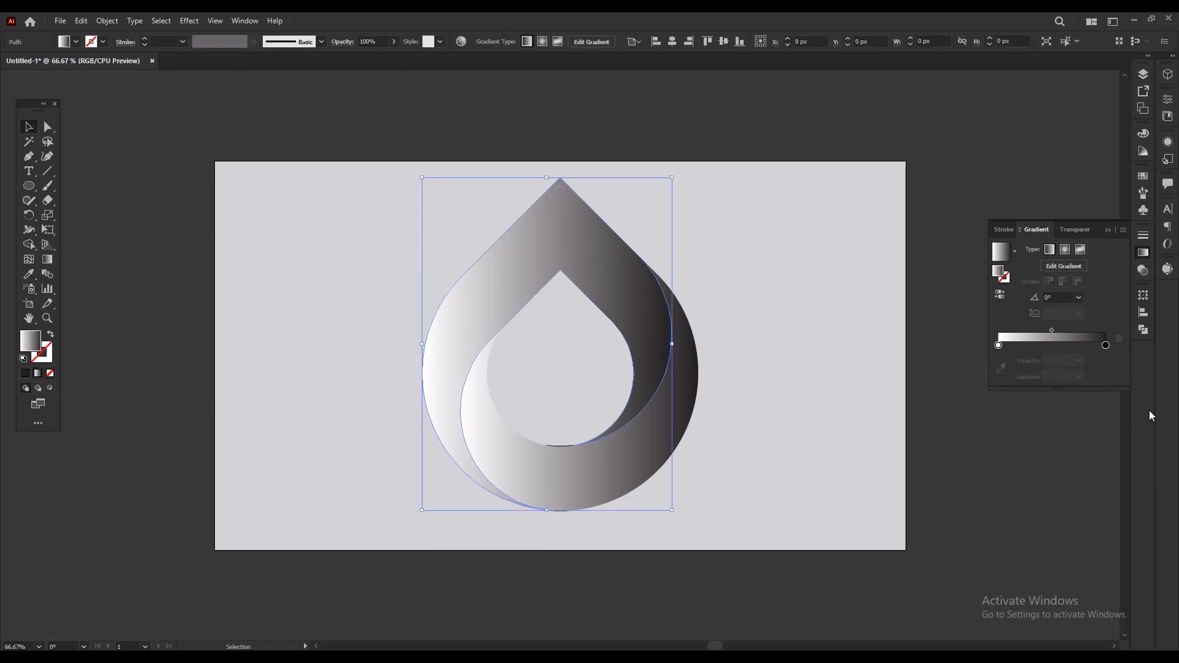
pyautogui.doubleClick(998, 345)
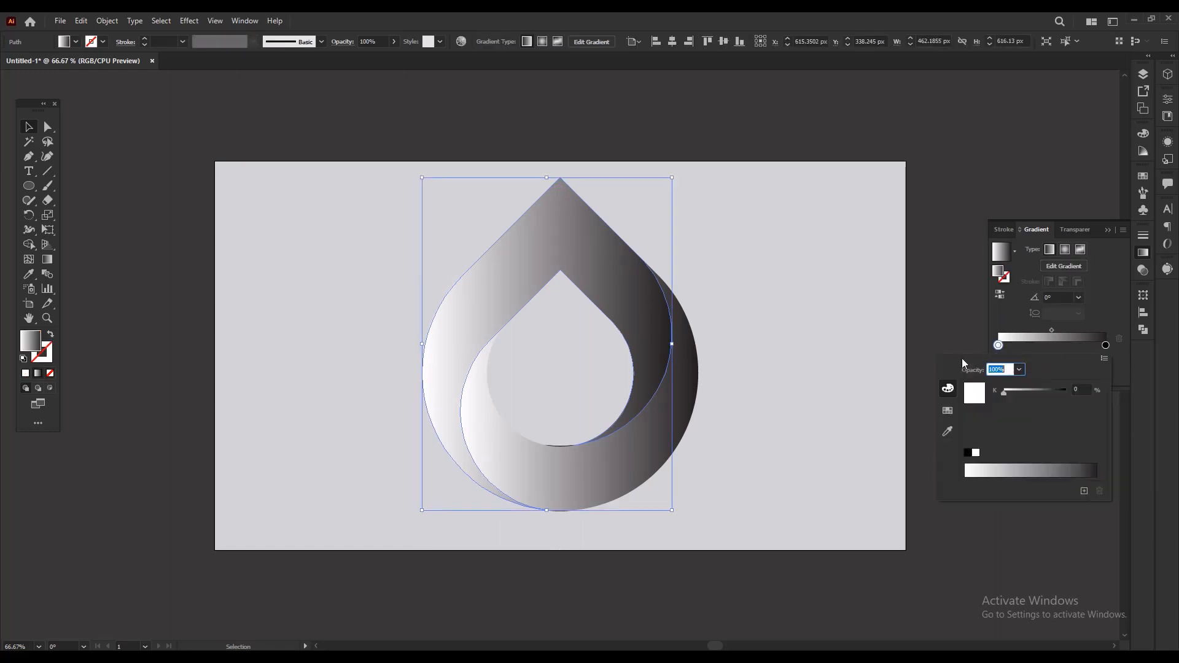
pyautogui.click(948, 411)
pyautogui.click(982, 384)
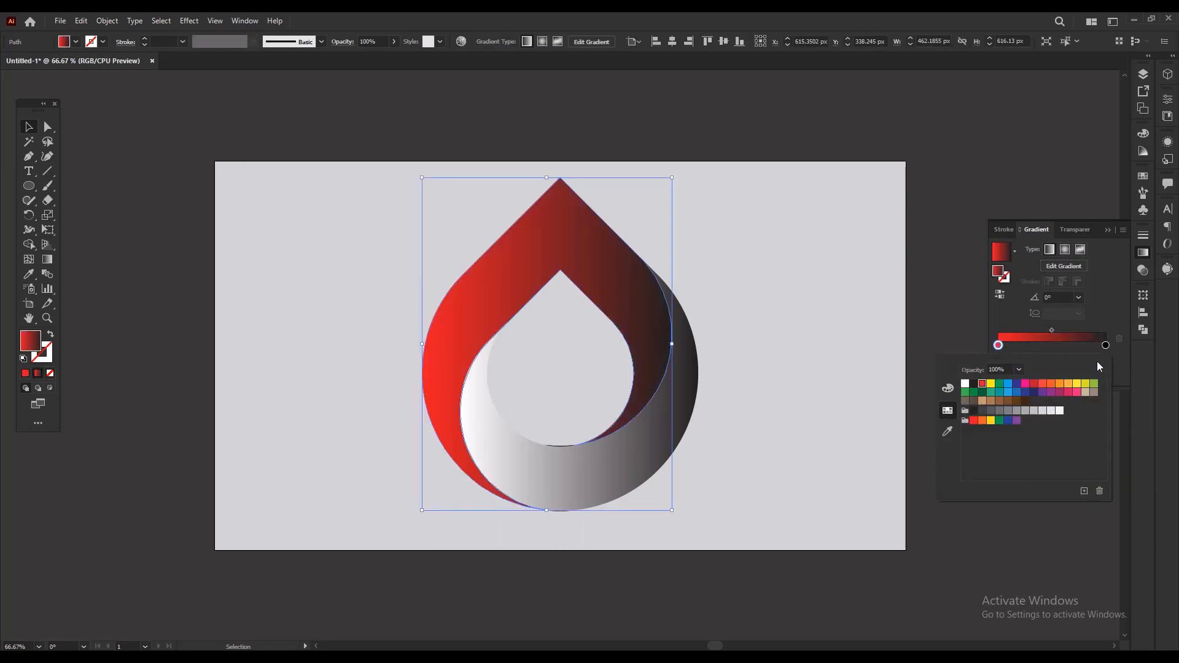
# Step: Set the upper band's black gradient stop to the red swatch and darken it by lowering its R value
pyautogui.click(1105, 345)
pyautogui.doubleClick(1105, 345)
pyautogui.click(983, 384)
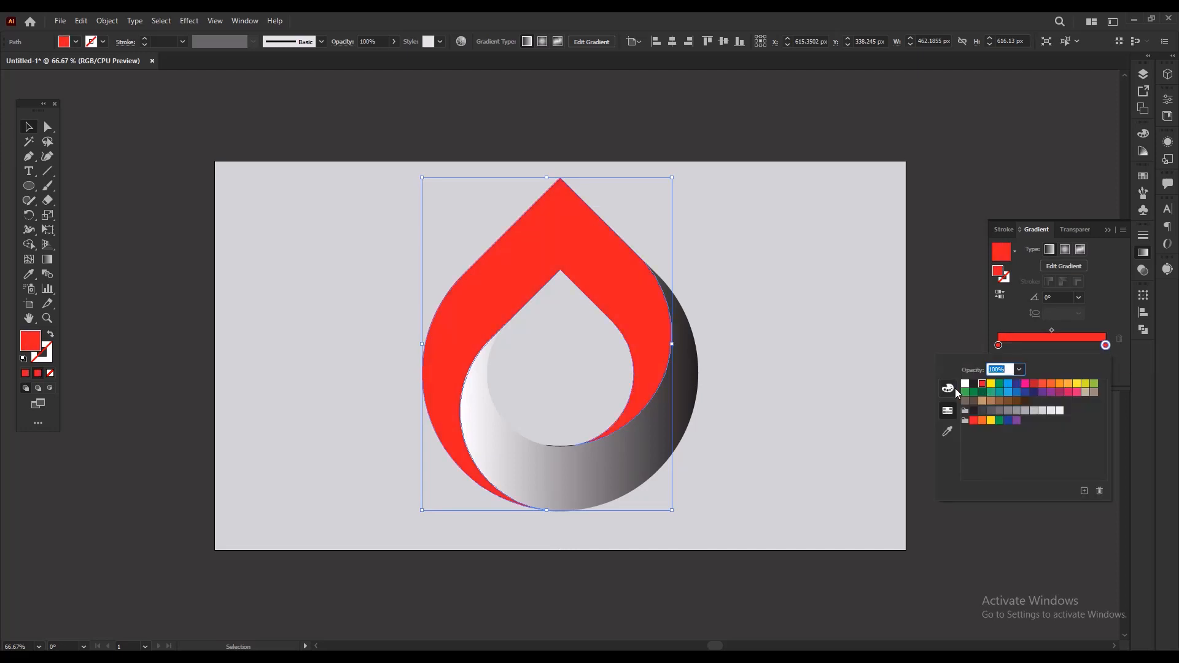
pyautogui.click(948, 388)
pyautogui.click(1088, 389)
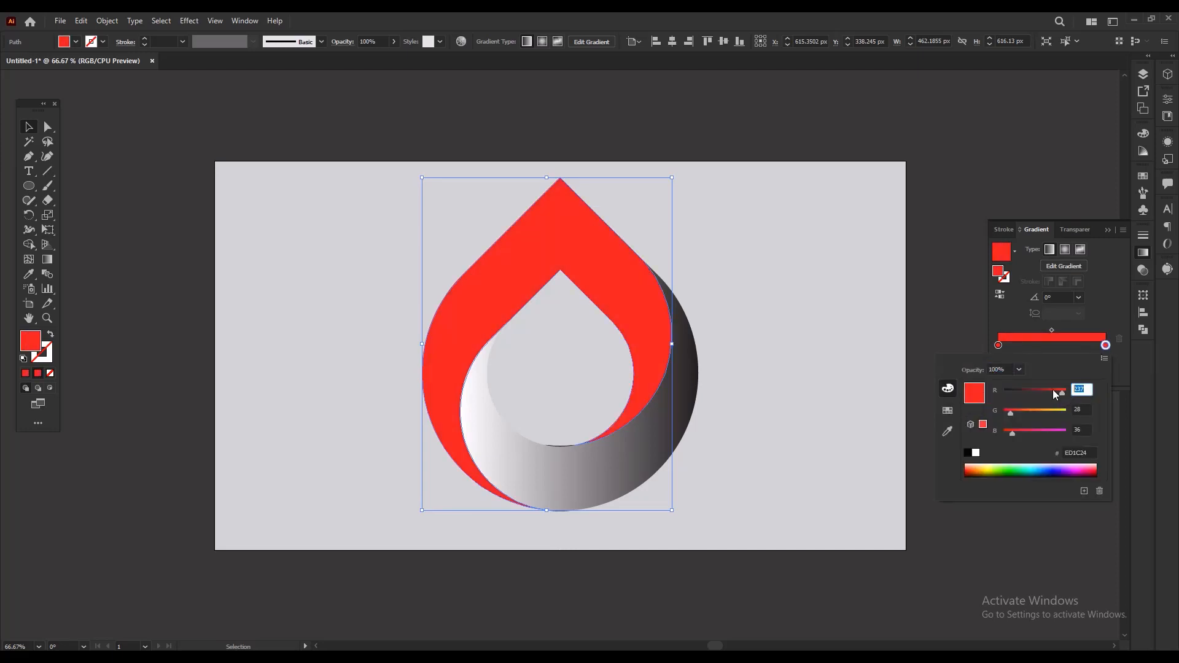
pyautogui.press('Return')
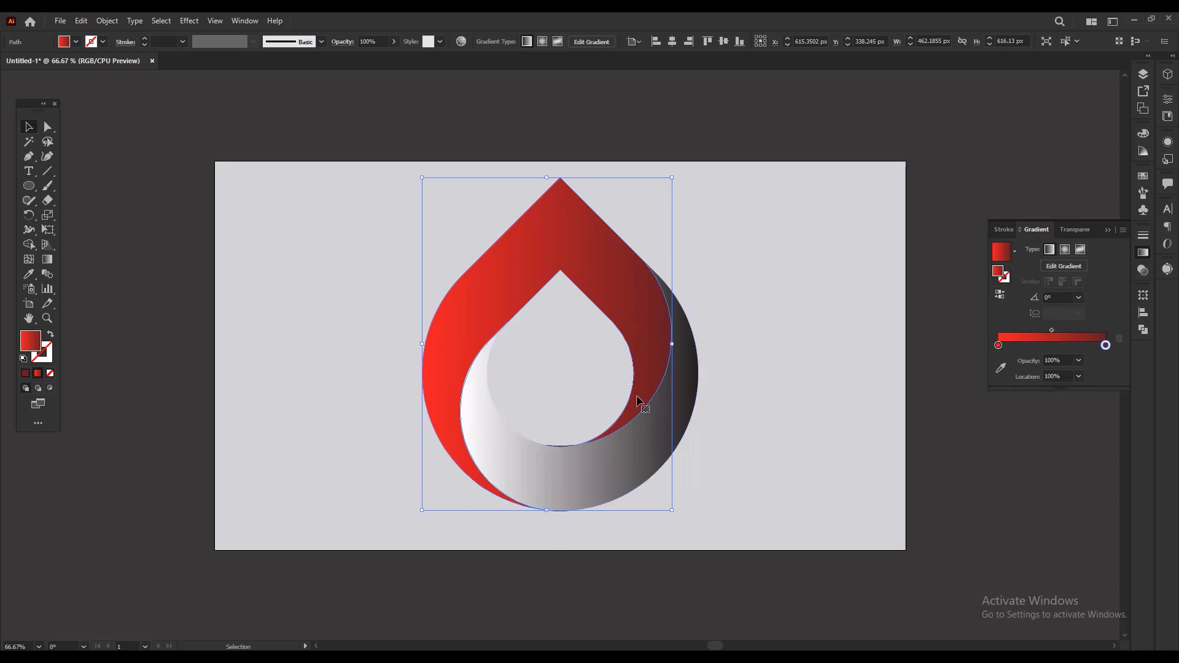
# Step: Change the white gradient stop of the lower band to the red swatch
pyautogui.click(667, 408)
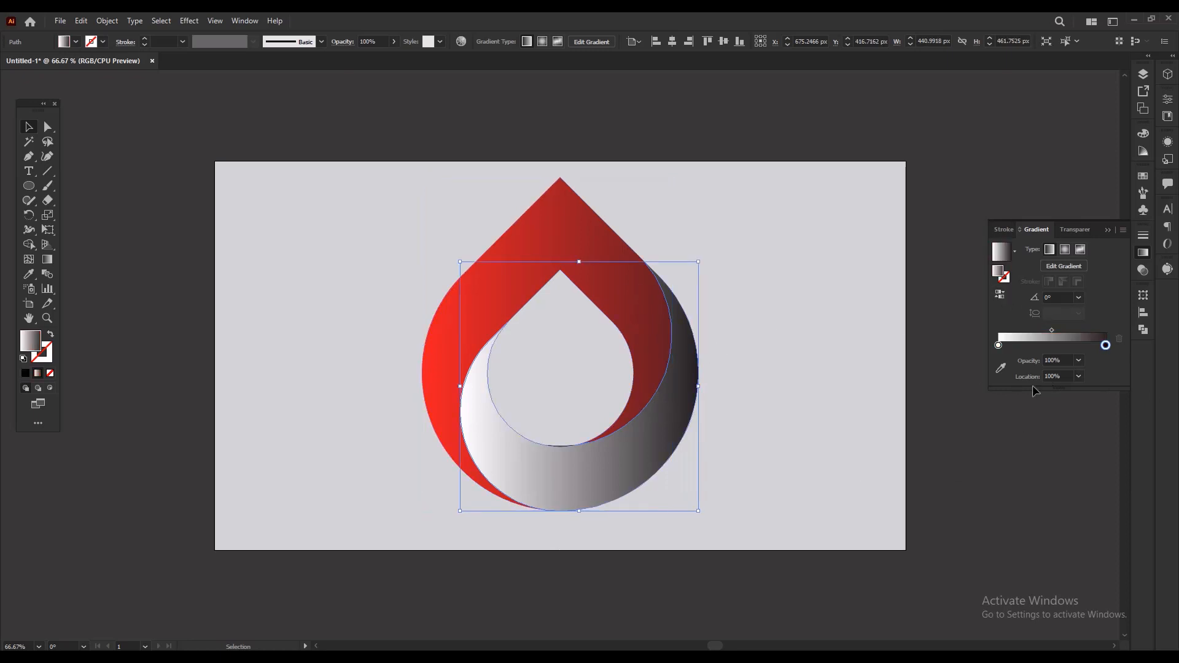
pyautogui.doubleClick(997, 345)
pyautogui.click(948, 411)
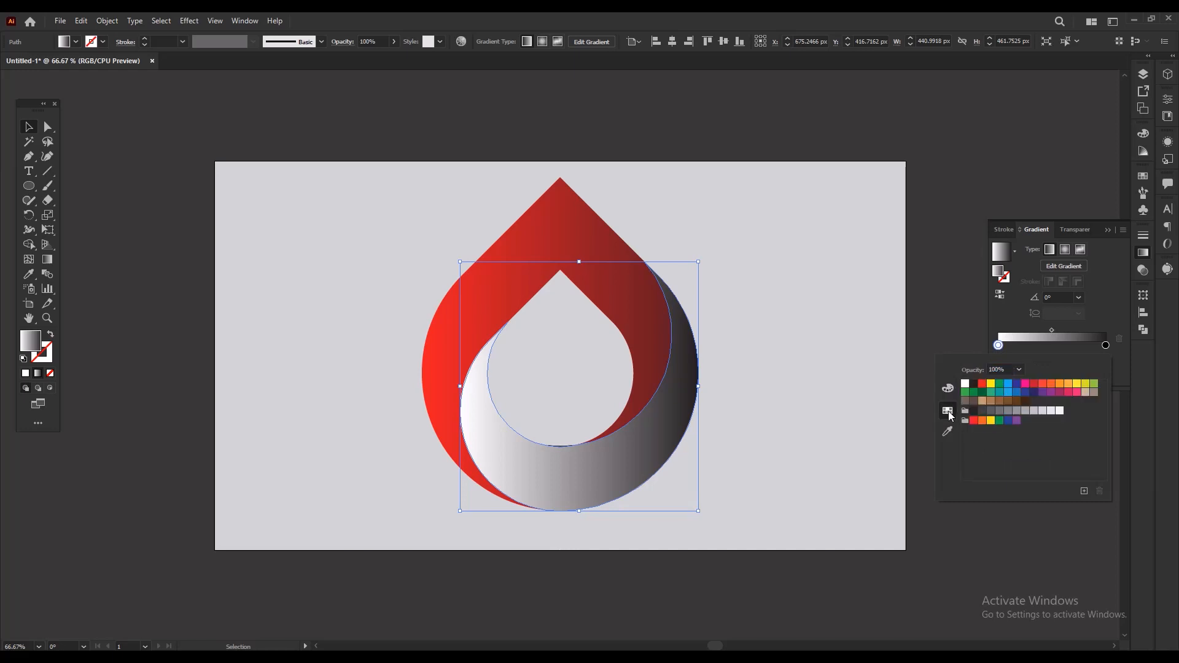
pyautogui.click(982, 384)
# Step: Set the lower band's black gradient stop to the red swatch and darken it by lowering its R value
pyautogui.click(1105, 345)
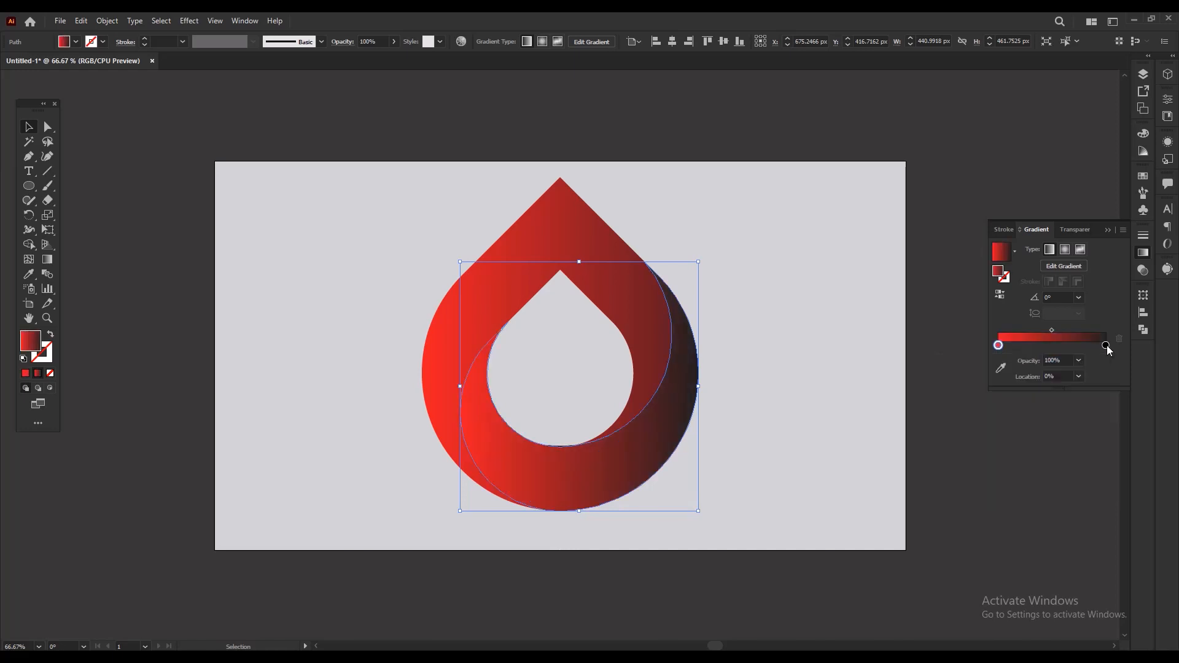
pyautogui.doubleClick(1106, 345)
pyautogui.click(982, 384)
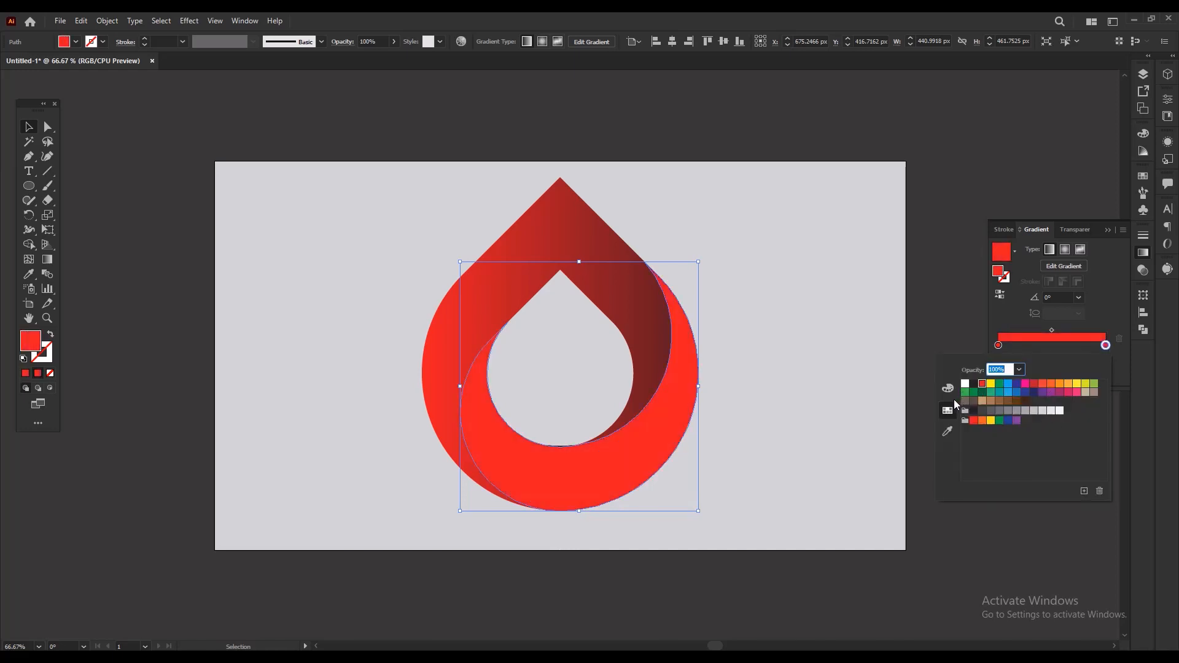
pyautogui.click(947, 389)
pyautogui.click(1082, 390)
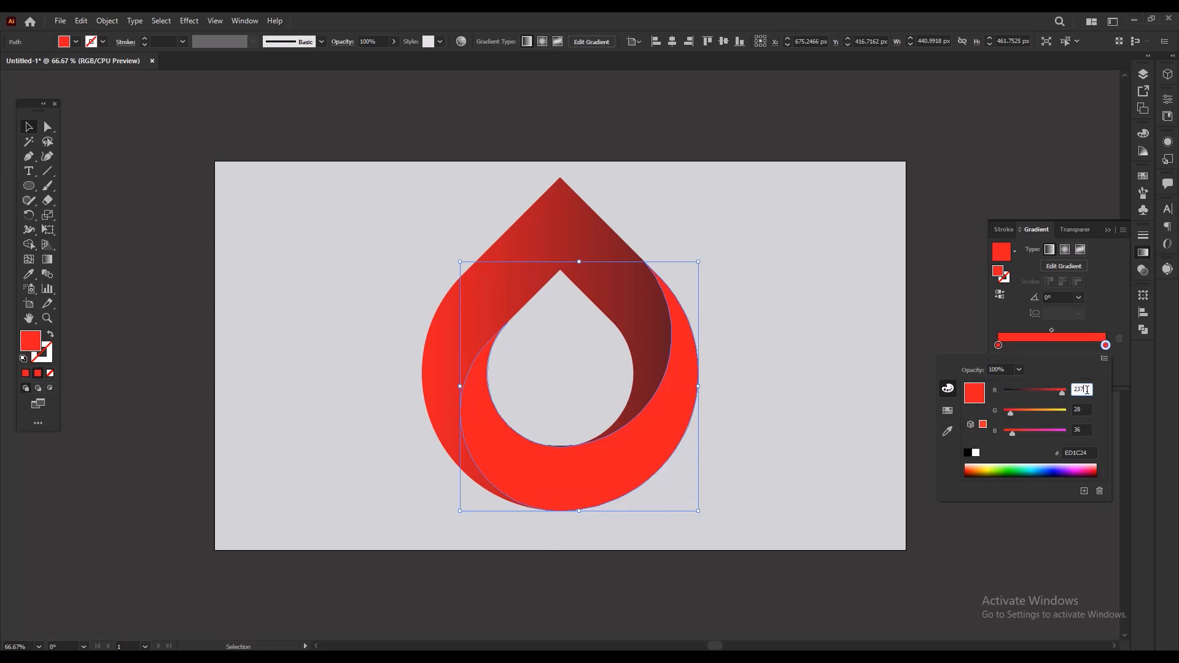
pyautogui.press('Return')
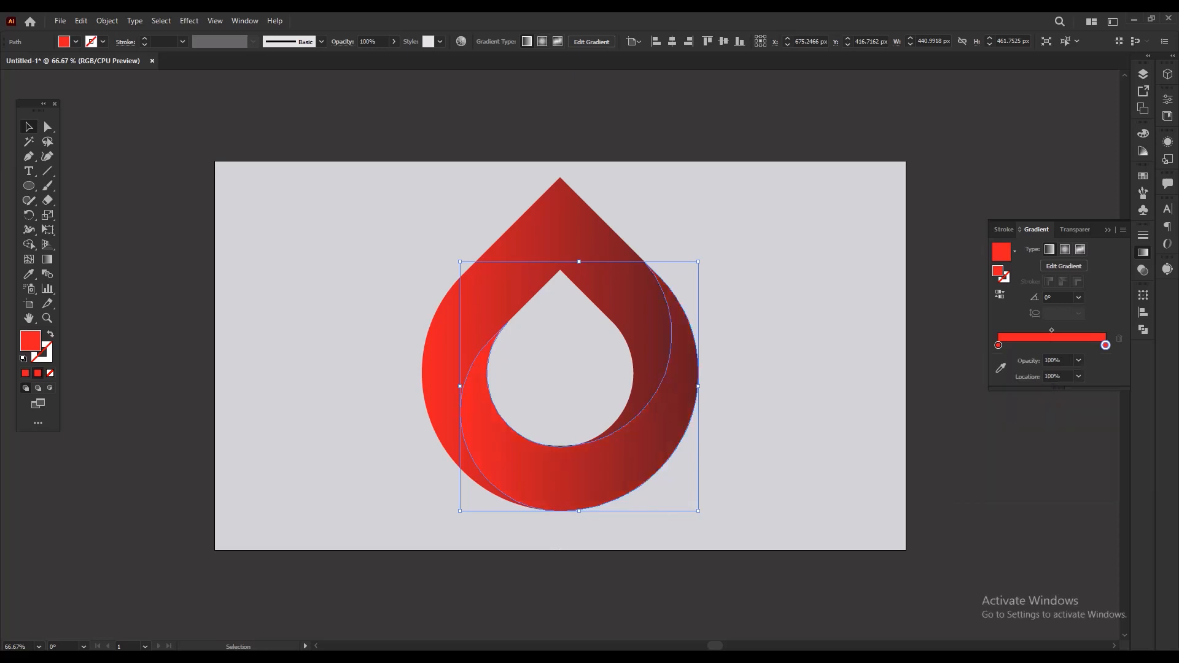
# Step: Reverse the lower band's gradient so it runs from dark red to bright red
pyautogui.click(1000, 294)
pyautogui.click(789, 350)
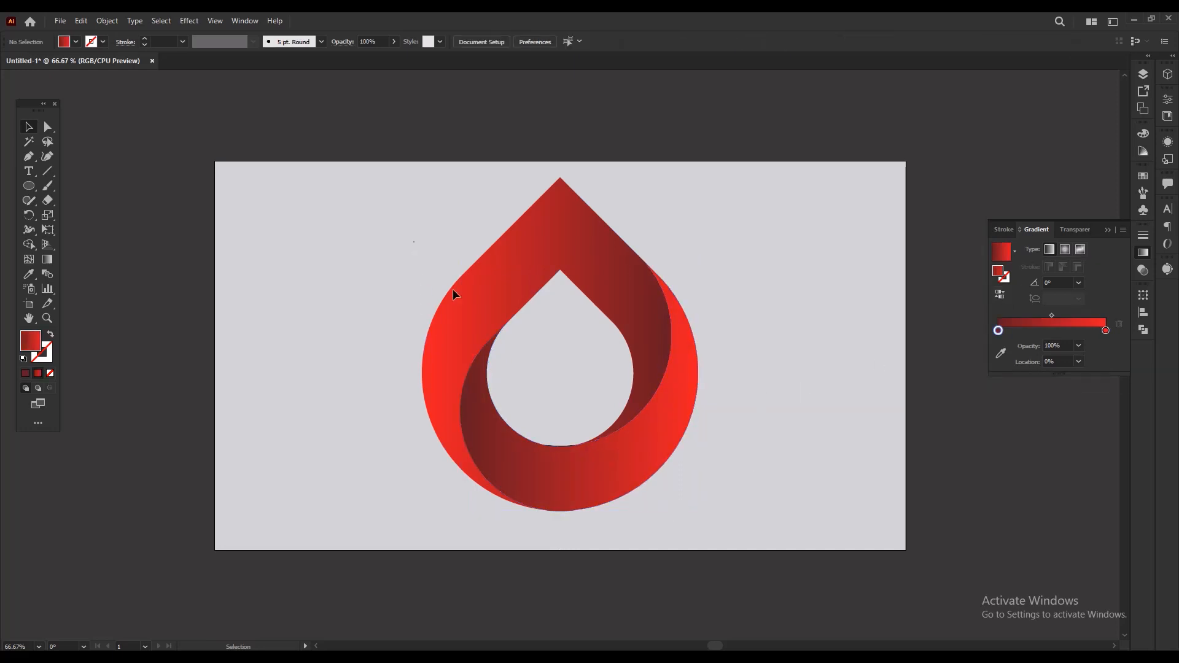
pyautogui.moveTo(414, 242); pyautogui.dragTo(728, 506)
pyautogui.click(752, 492)
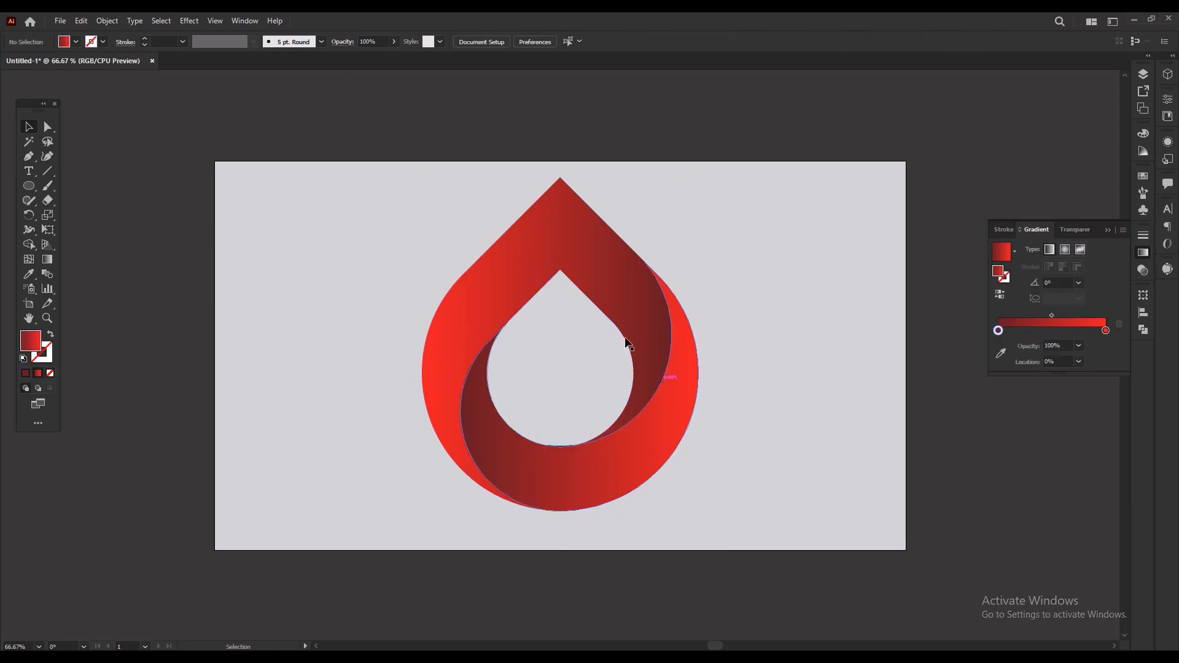
pyautogui.click(619, 325)
pyautogui.click(736, 347)
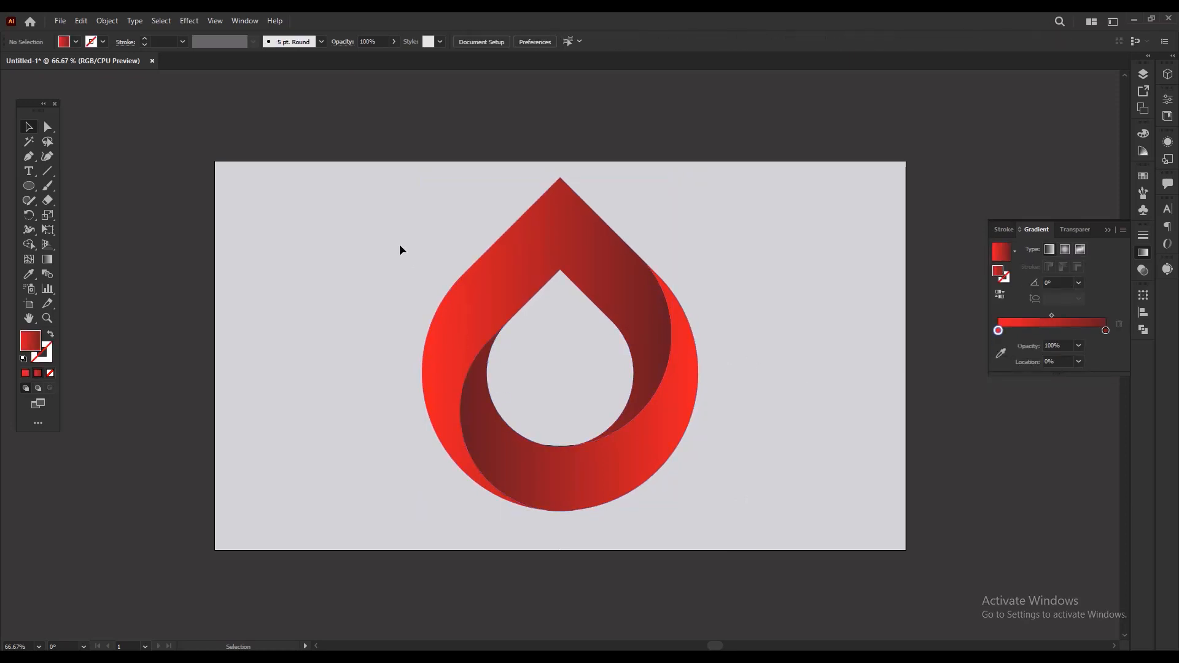
# Step: Select all parts of the red teardrop and group them
pyautogui.moveTo(399, 250); pyautogui.dragTo(735, 507)
pyautogui.rightClick(679, 377)
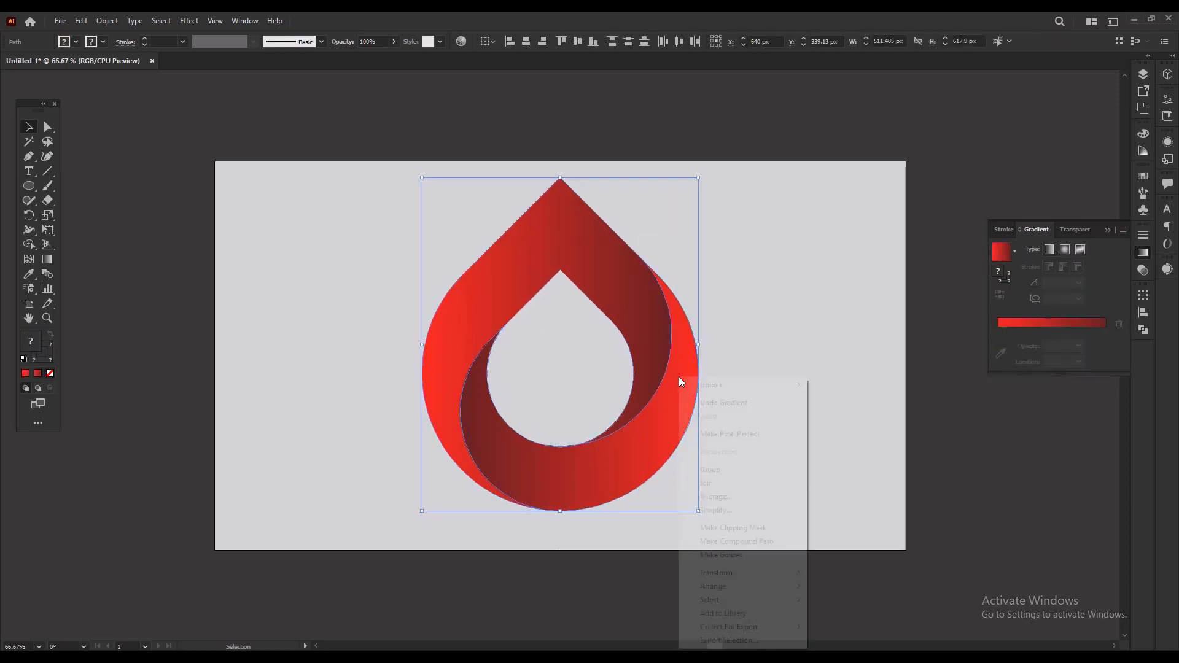
pyautogui.click(729, 470)
# Step: Scale the group proportionally about its center to about 387 px wide and rotate it 180° so the tip points down
pyautogui.moveTo(698, 178); pyautogui.dragTo(665, 219)
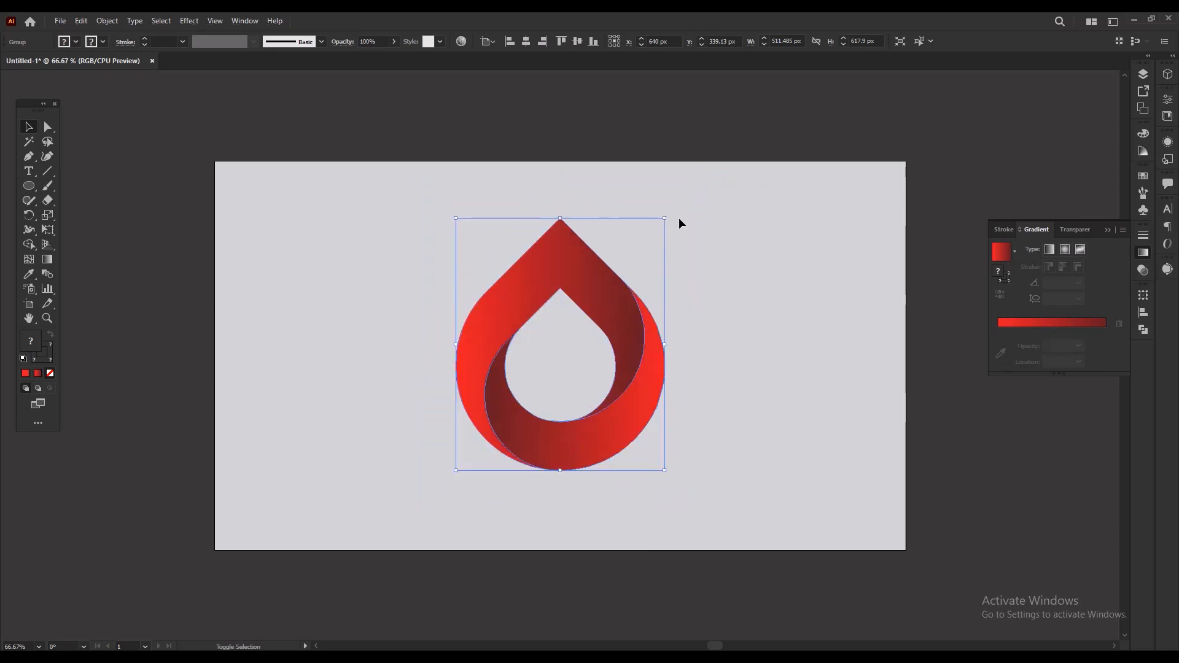
pyautogui.click(749, 253)
pyautogui.moveTo(667, 213); pyautogui.dragTo(467, 473)
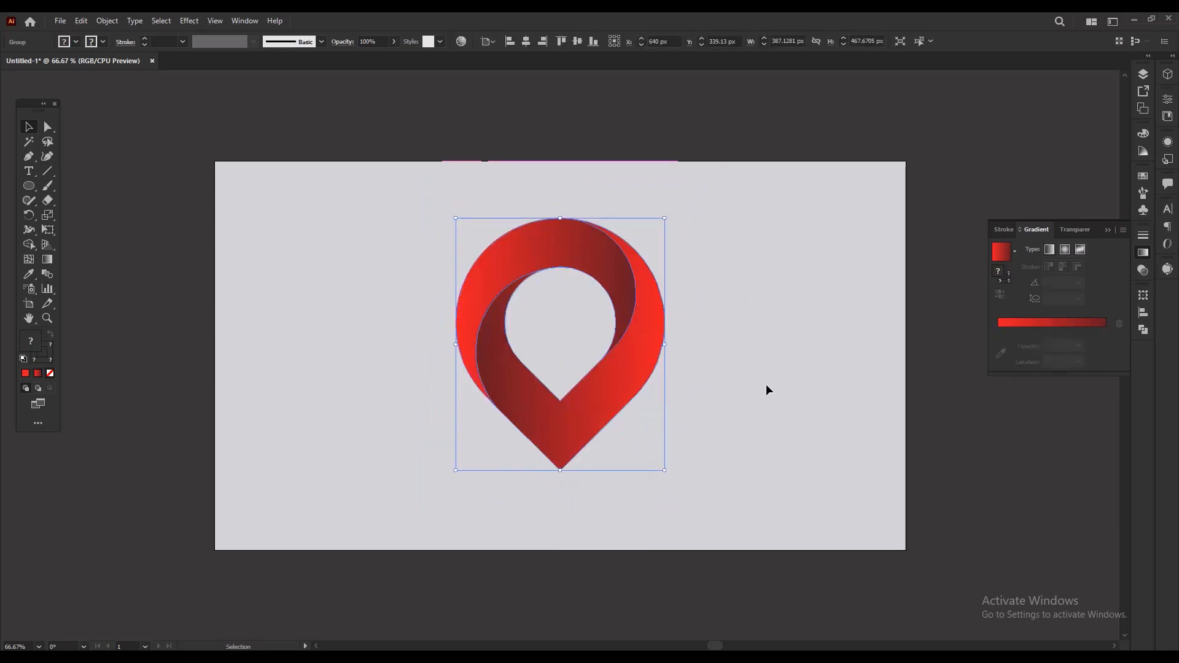
pyautogui.click(766, 385)
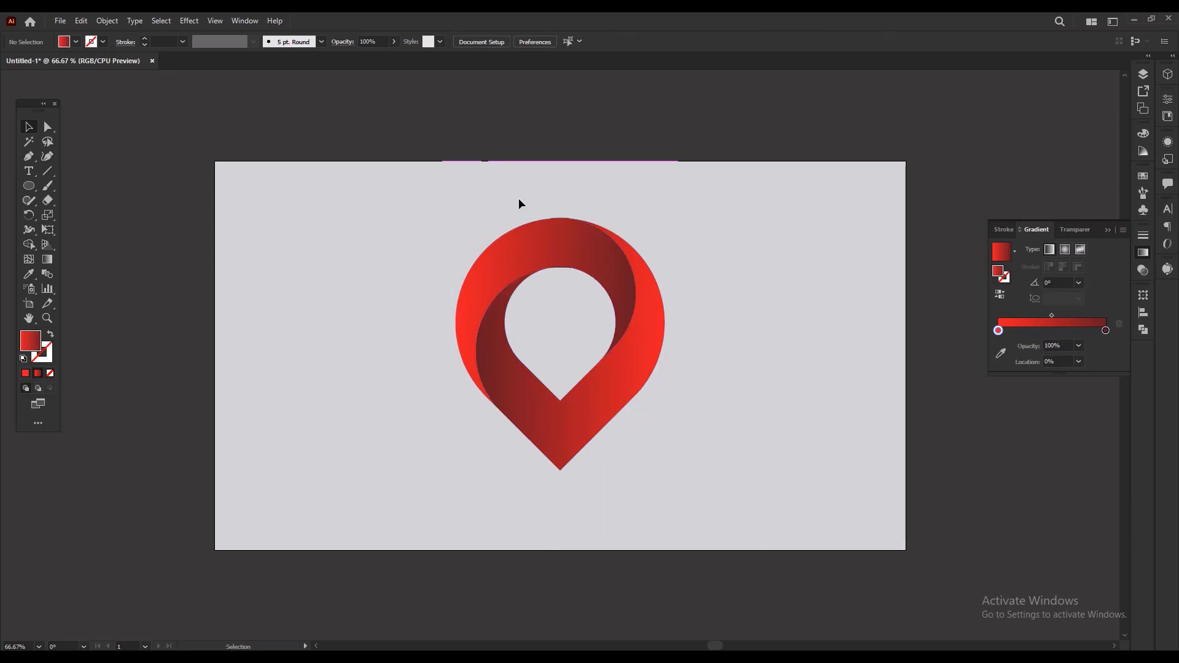
# Step: Try moving the grouped pin sideways across the artboard and undo the move
pyautogui.click(573, 239)
pyautogui.click(775, 446)
pyautogui.moveTo(628, 378); pyautogui.dragTo(820, 385)
pyautogui.hotkey('ctrl', 'z')
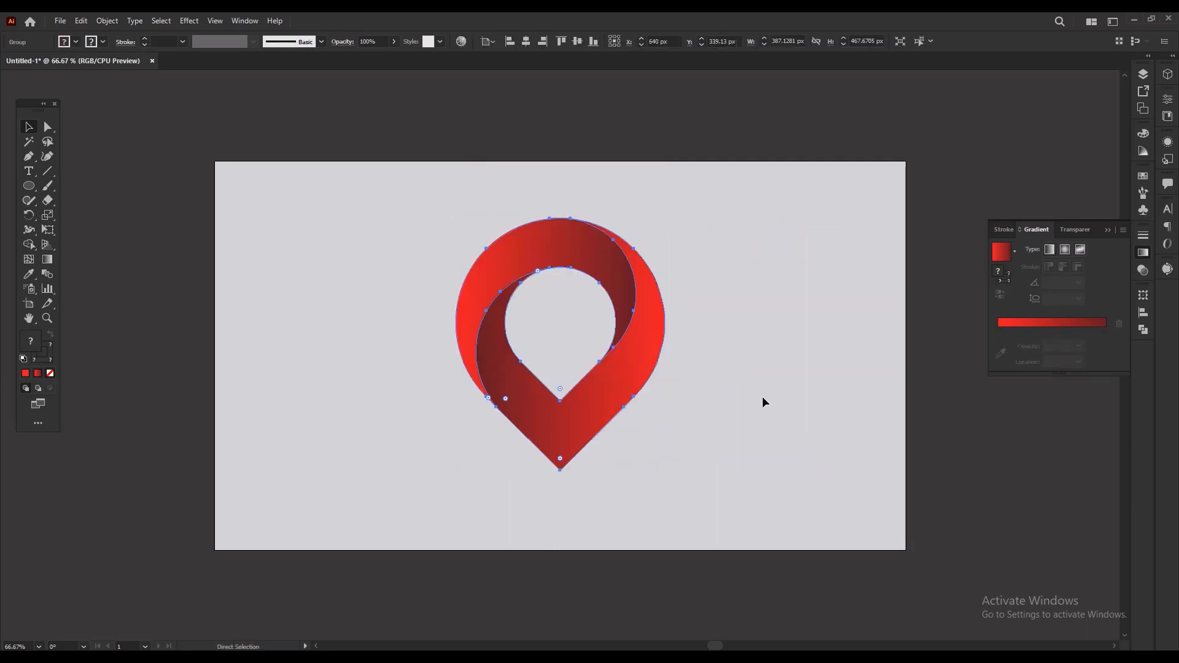
# Step: Ungroup the red pin shape
pyautogui.click(761, 395)
pyautogui.click(637, 350)
pyautogui.rightClick(635, 345)
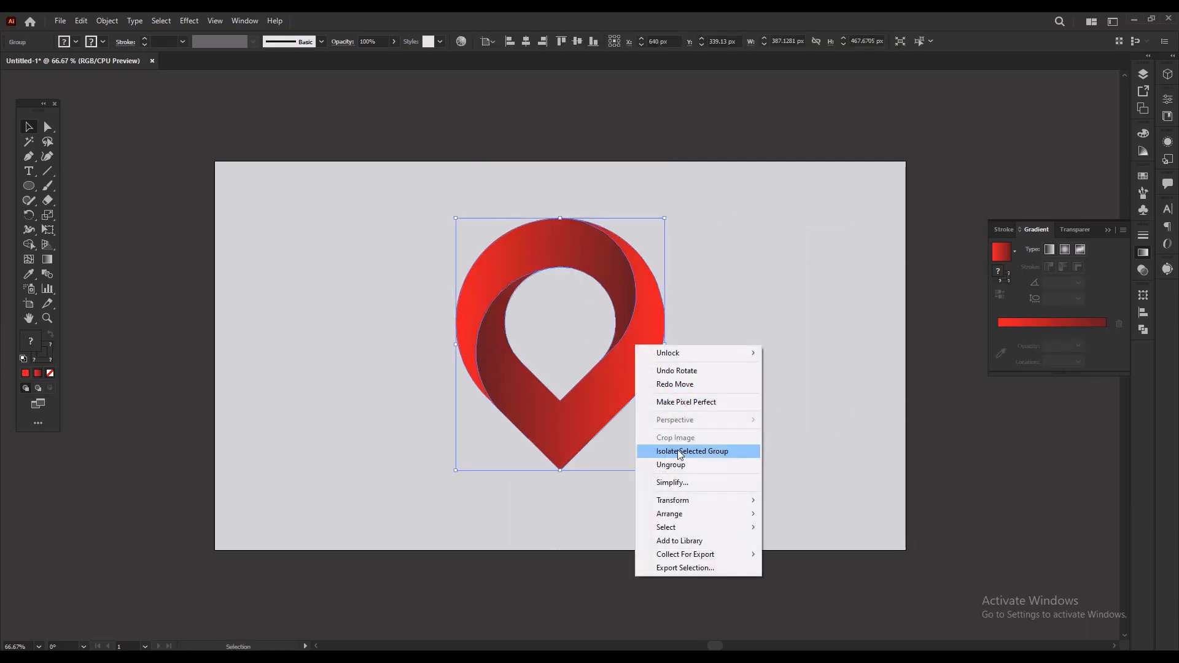
pyautogui.click(670, 465)
# Step: Move the two gradient bands of the pin together horizontally toward the artboard's right edge, leaving the stray stroke fragments behind
pyautogui.click(656, 361)
pyautogui.hotkey('ctrl', 'a')
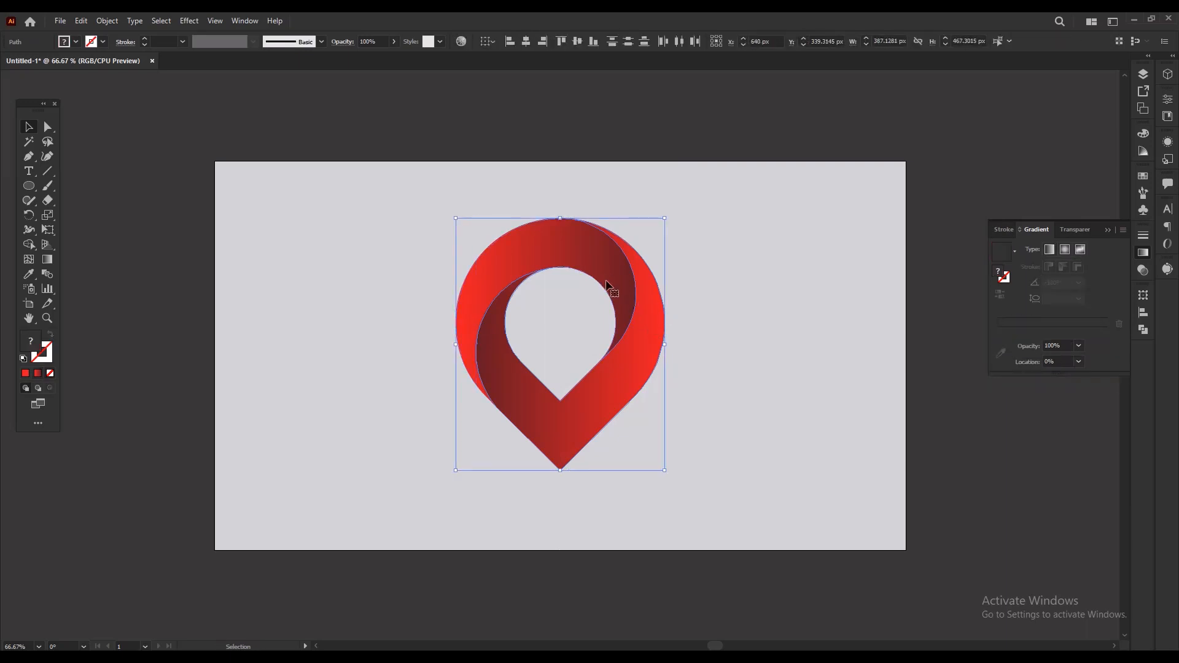
pyautogui.moveTo(594, 284); pyautogui.dragTo(808, 285)
# Step: Select and delete the small leftover stroke fragments at the pin's former place
pyautogui.click(583, 298)
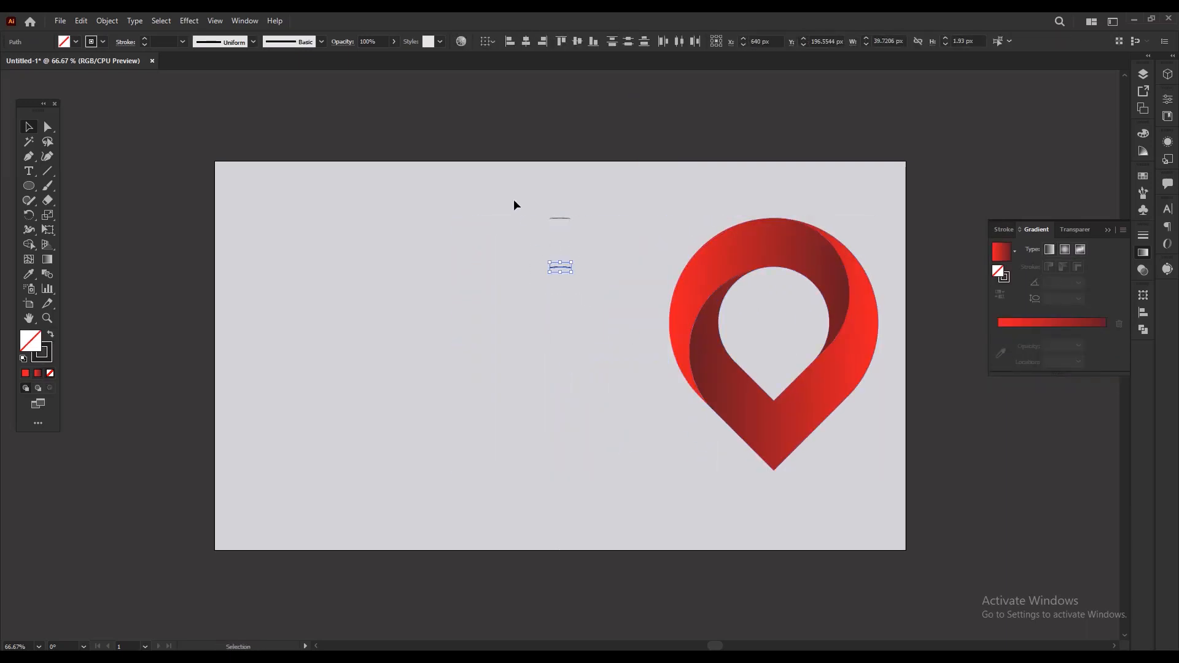
pyautogui.moveTo(513, 199); pyautogui.dragTo(609, 326)
pyautogui.press('Delete')
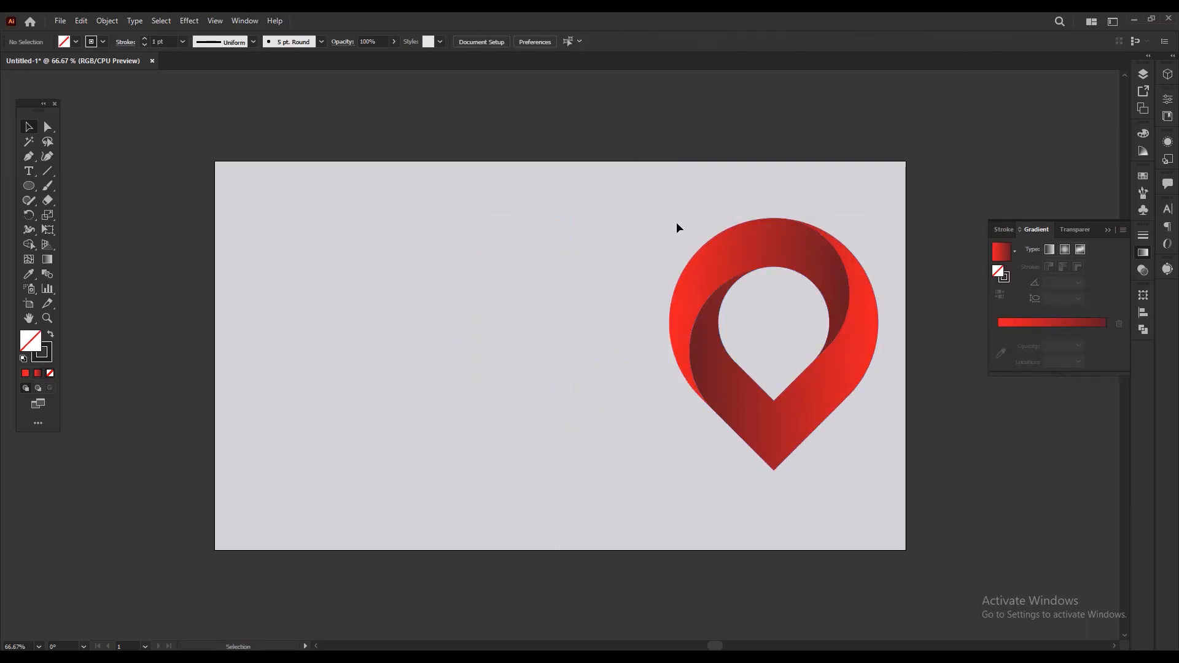
# Step: Select both gradient bands of the red pin and group them
pyautogui.moveTo(672, 192); pyautogui.dragTo(944, 515)
pyautogui.rightClick(791, 258)
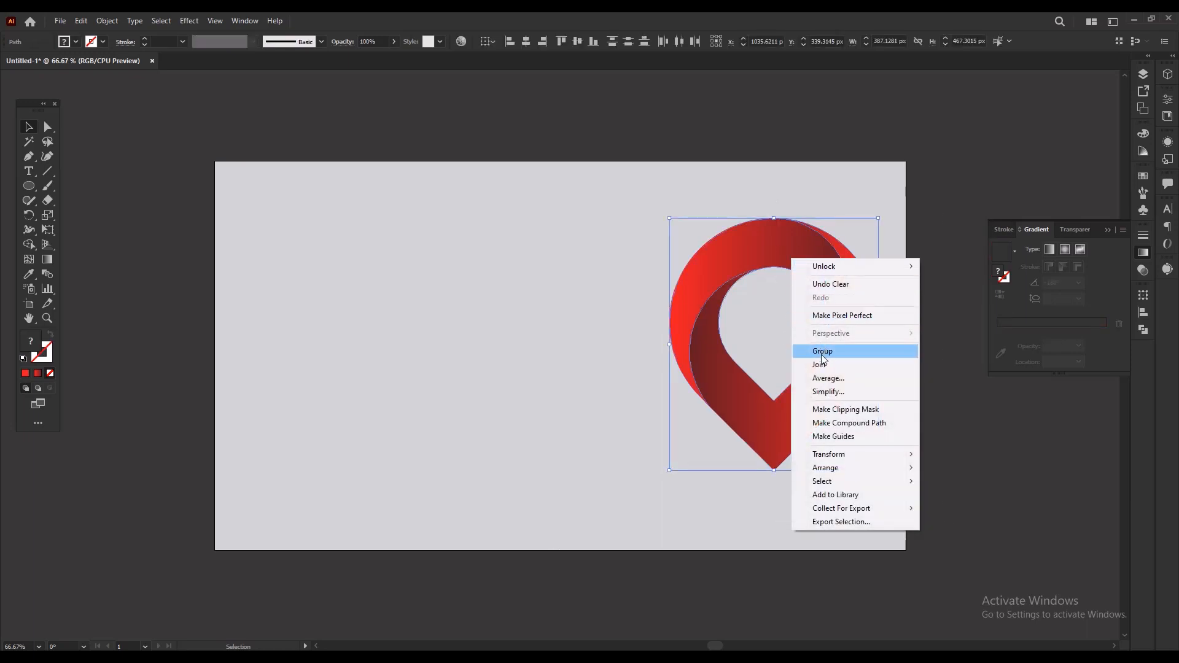
pyautogui.click(826, 351)
# Step: Center the grouped pin horizontally and vertically on the artboard, and move it slightly upward from the center
pyautogui.click(526, 40)
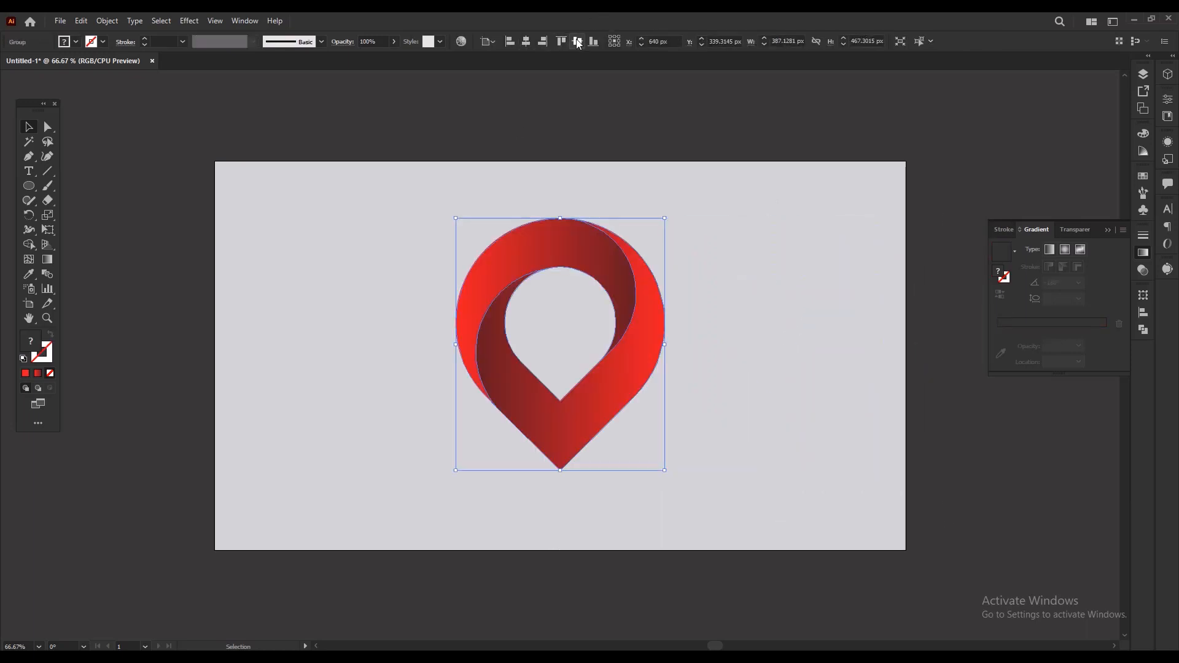
pyautogui.click(578, 41)
pyautogui.moveTo(627, 347); pyautogui.dragTo(626, 335)
pyautogui.click(593, 333)
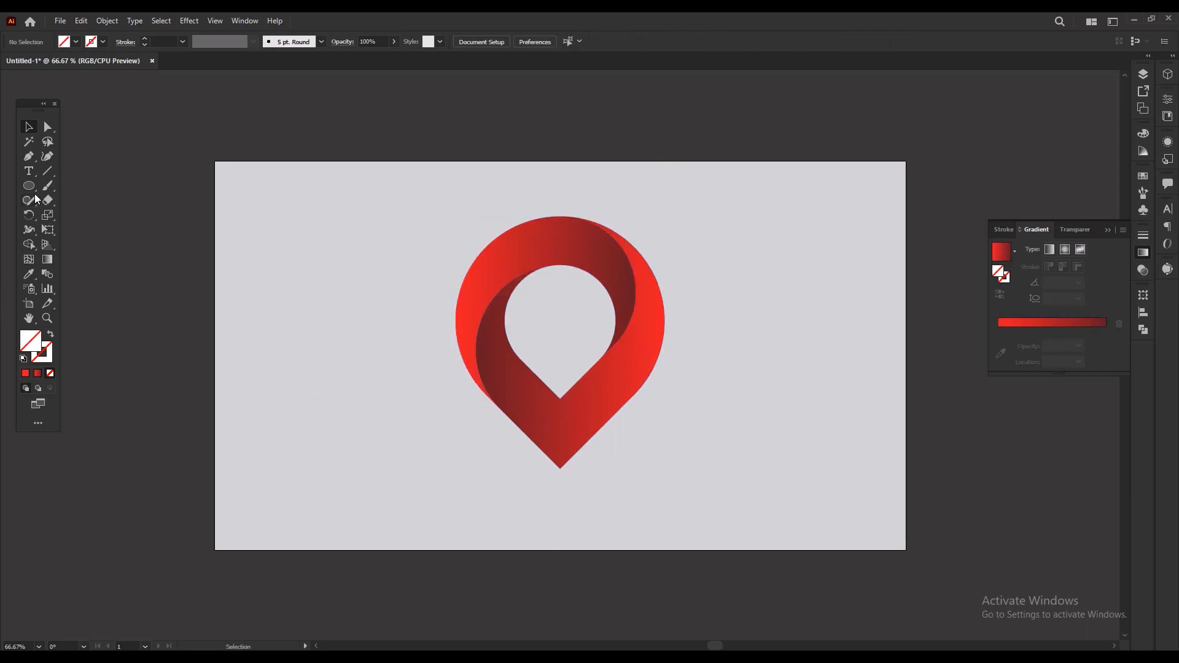
# Step: Draw a flat ellipse about 405 × 18 px centered just below the pin's tip, filled with the White, Black gradient
pyautogui.moveTo(34, 189); pyautogui.dragTo(83, 212)
pyautogui.click(1015, 251)
pyautogui.click(951, 275)
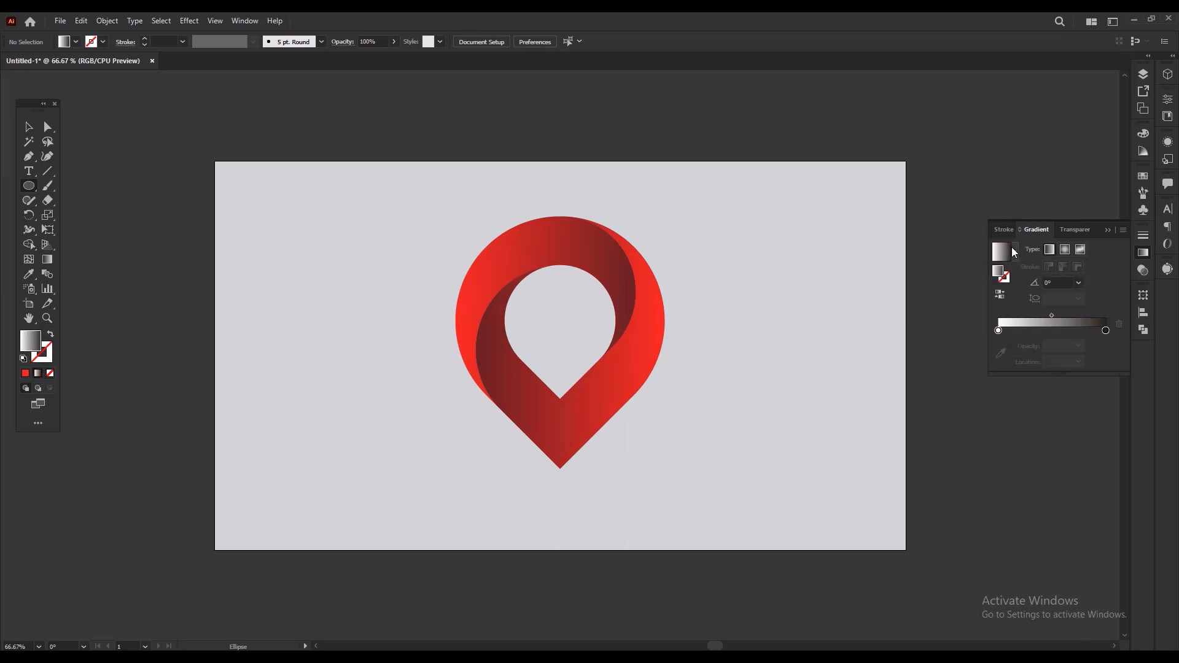
pyautogui.click(1014, 250)
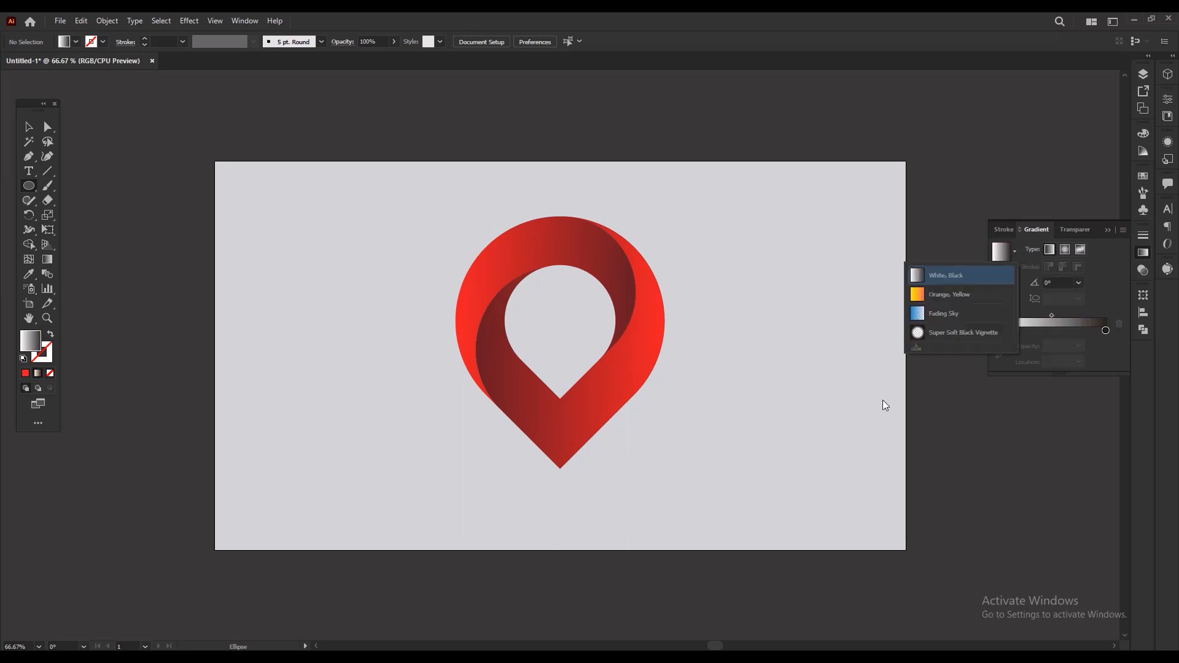
pyautogui.click(35, 190)
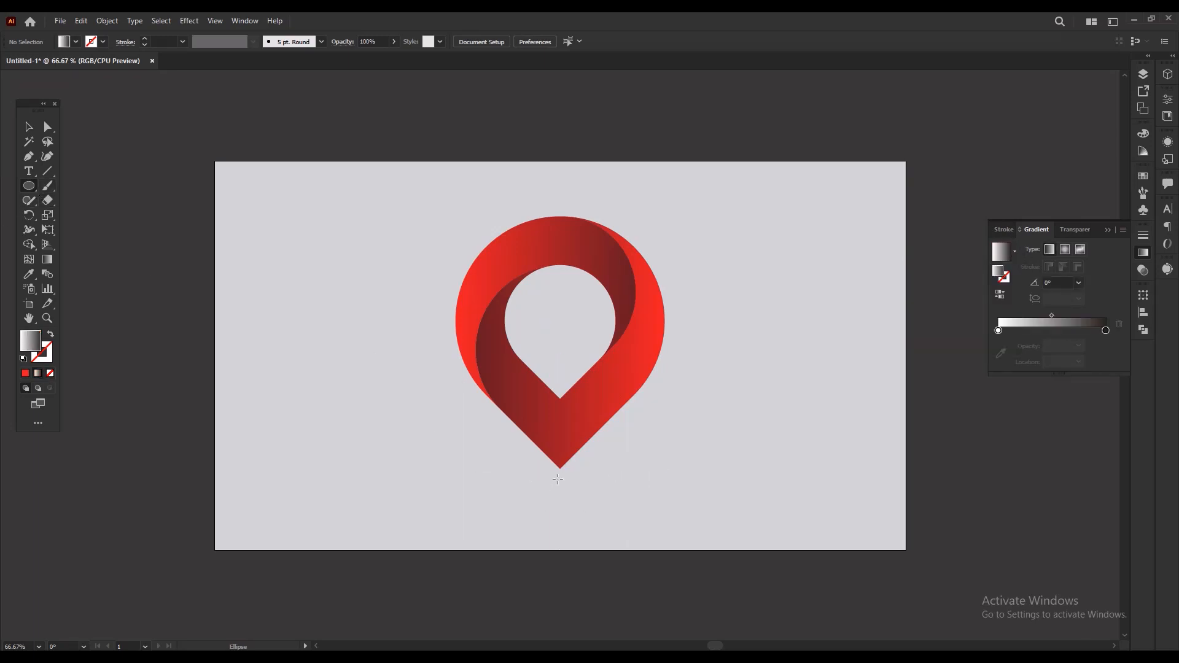
pyautogui.moveTo(562, 477); pyautogui.dragTo(669, 482)
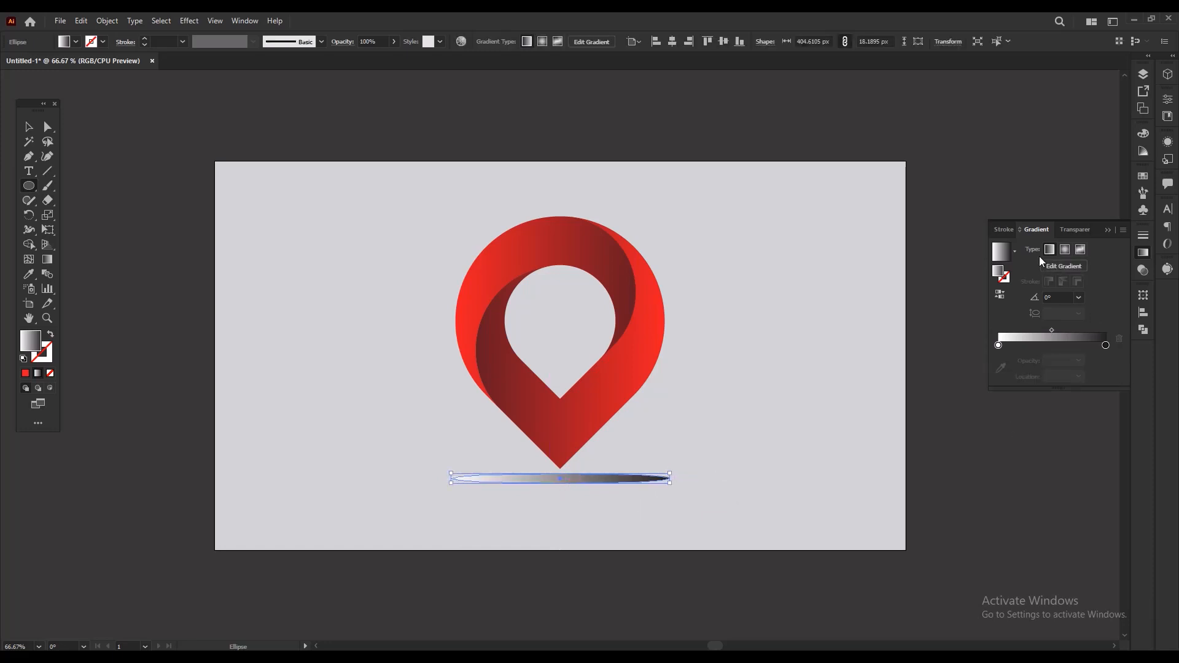
# Step: Make the ellipse's gradient radial, reverse it so black is in the middle, and set the white stop's opacity to 0%
pyautogui.click(1065, 249)
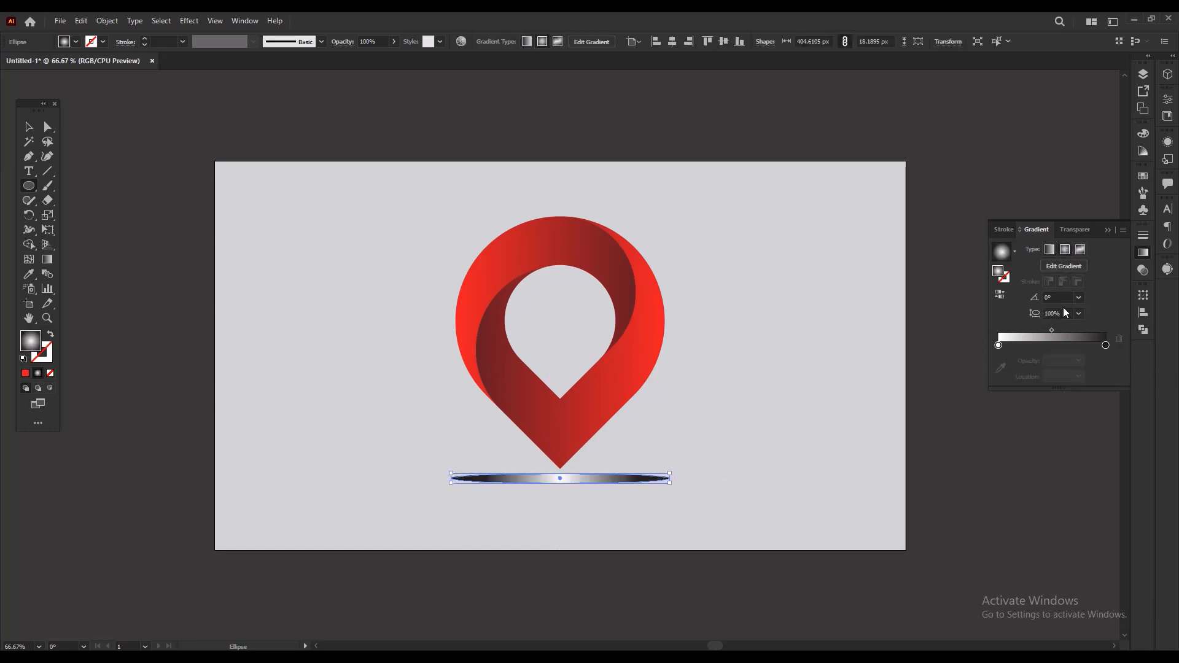
pyautogui.click(1004, 295)
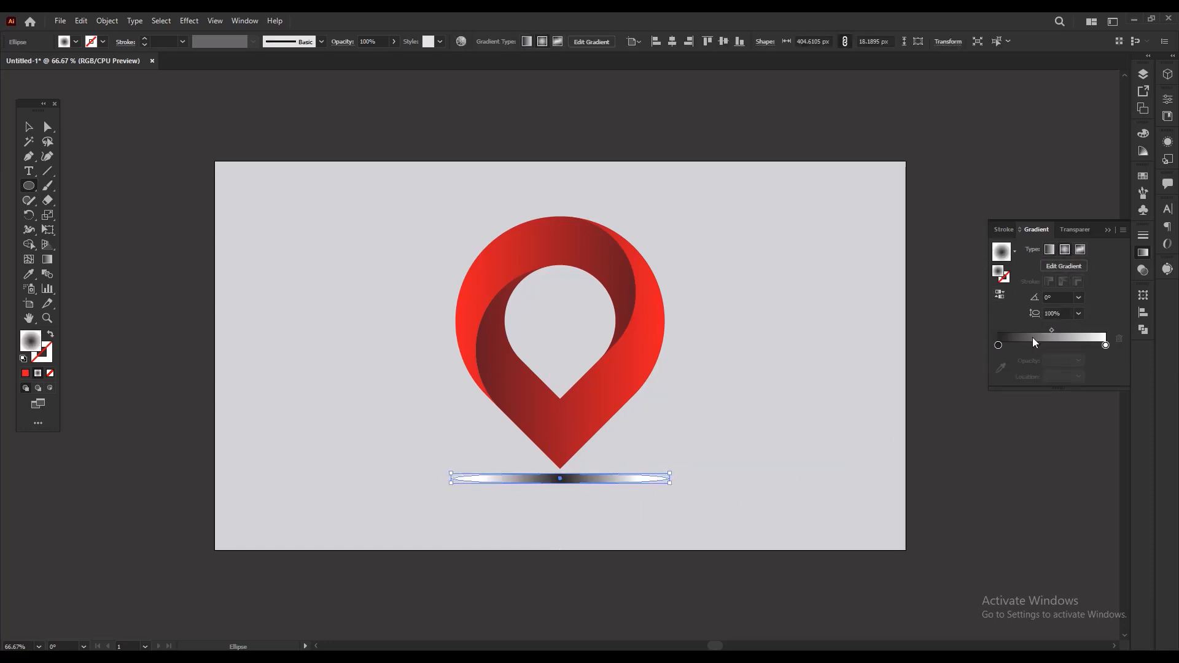
pyautogui.click(1105, 345)
pyautogui.click(1079, 362)
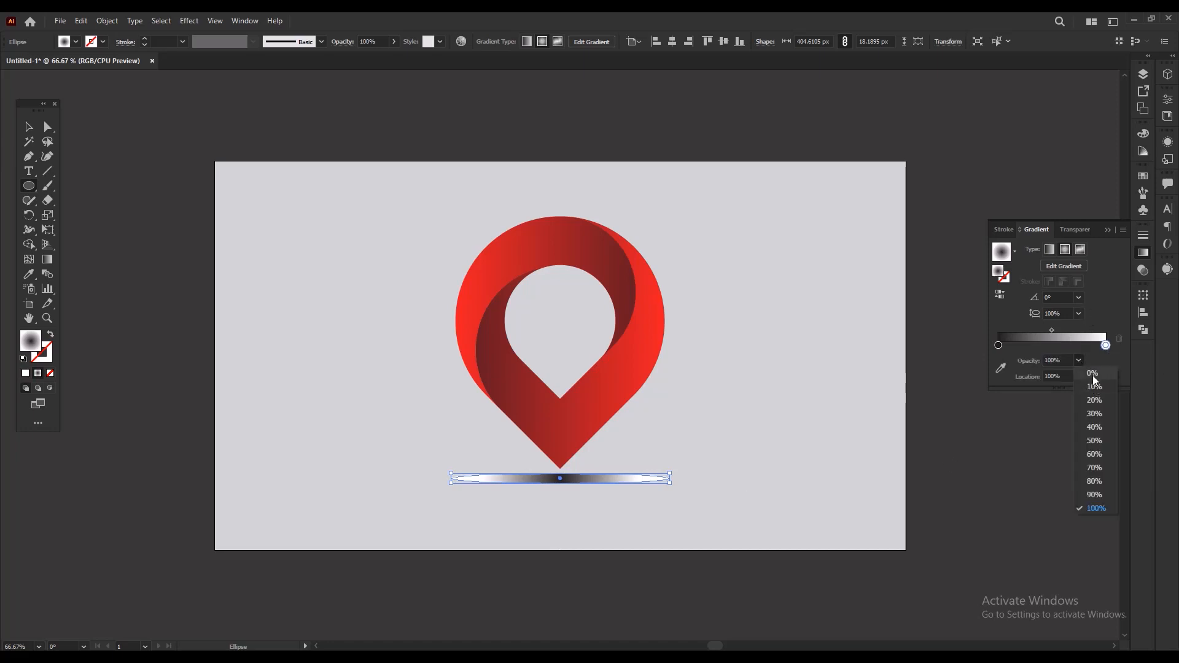
pyautogui.click(1093, 374)
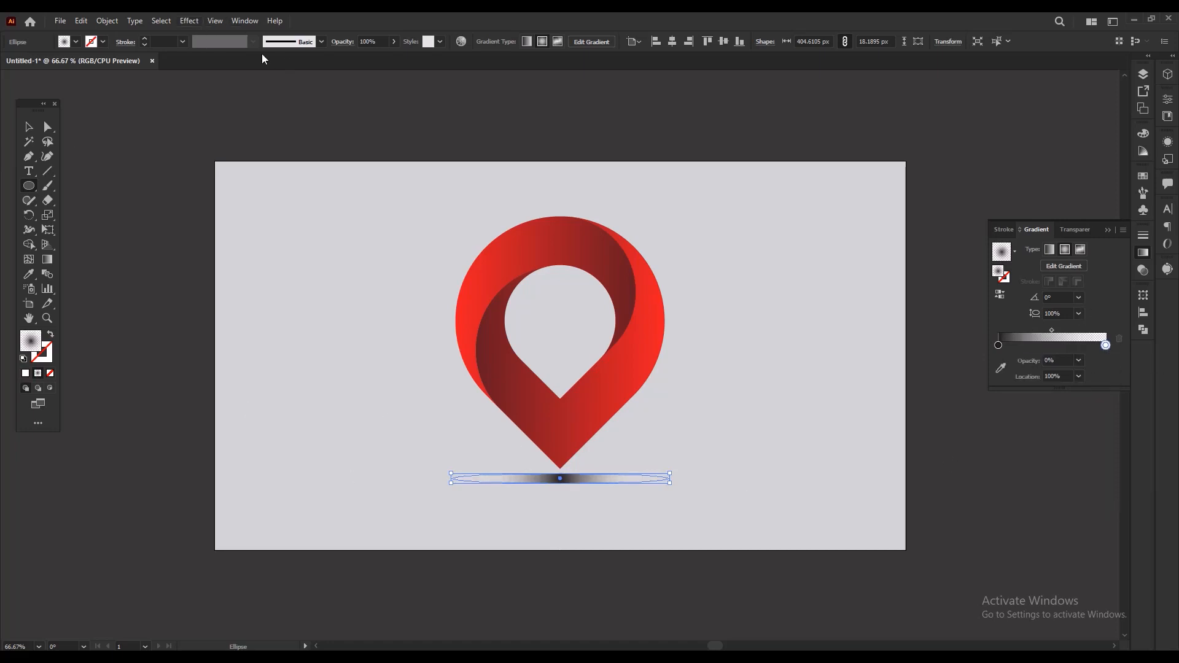
pyautogui.press('v')
pyautogui.click(284, 124)
# Step: Apply a Gaussian Blur effect to the flat gradient ellipse below the pin to soften it into a shadow
pyautogui.click(551, 480)
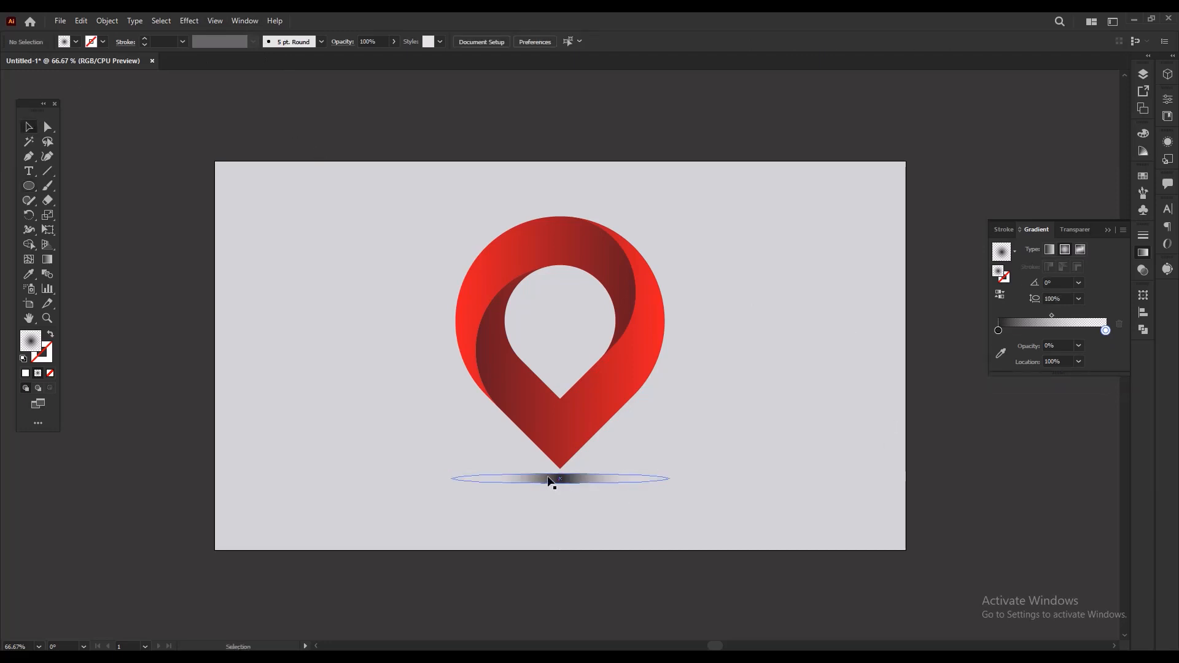
pyautogui.click(200, 24)
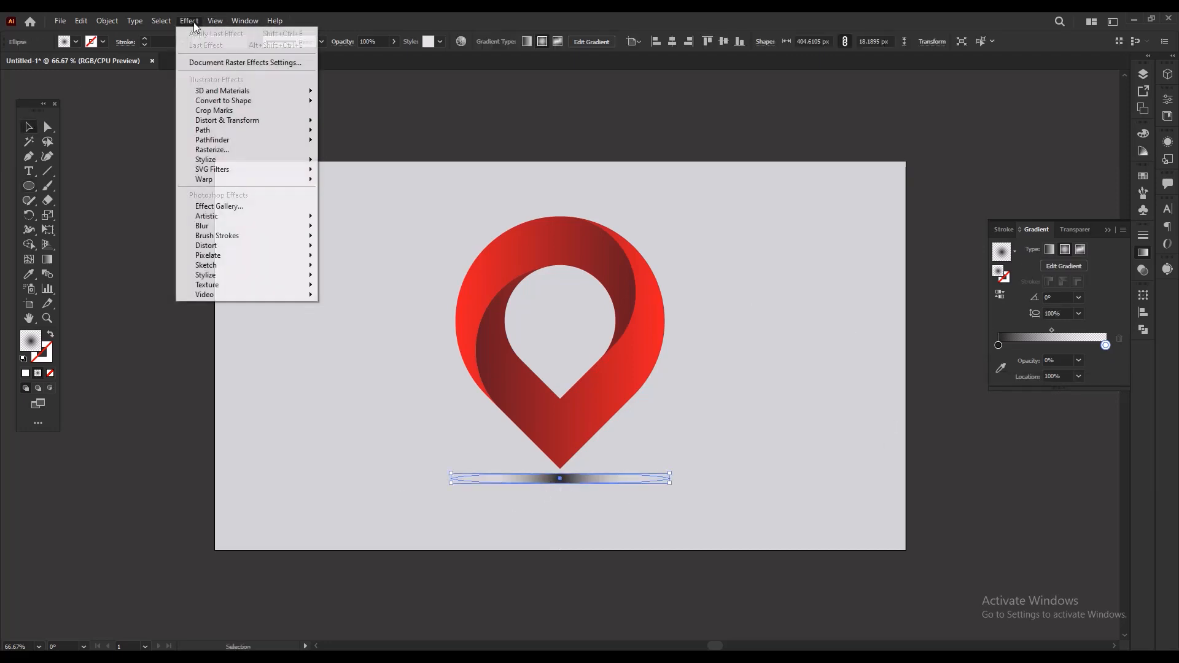
pyautogui.moveTo(319, 233)
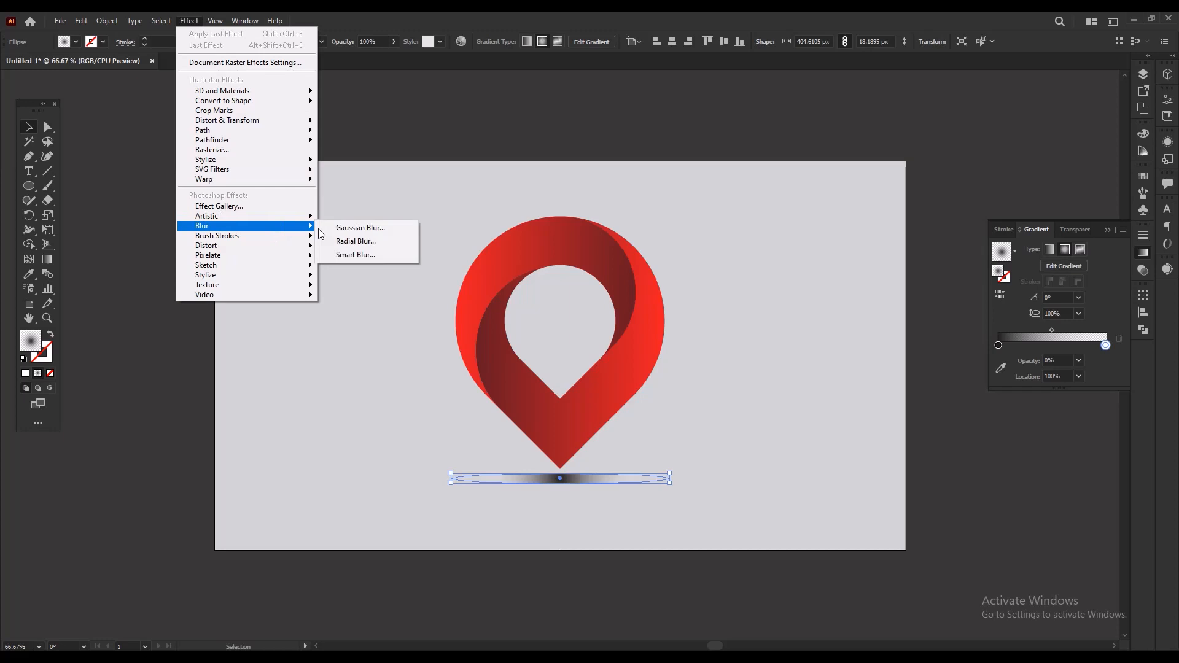
pyautogui.click(357, 228)
pyautogui.click(845, 200)
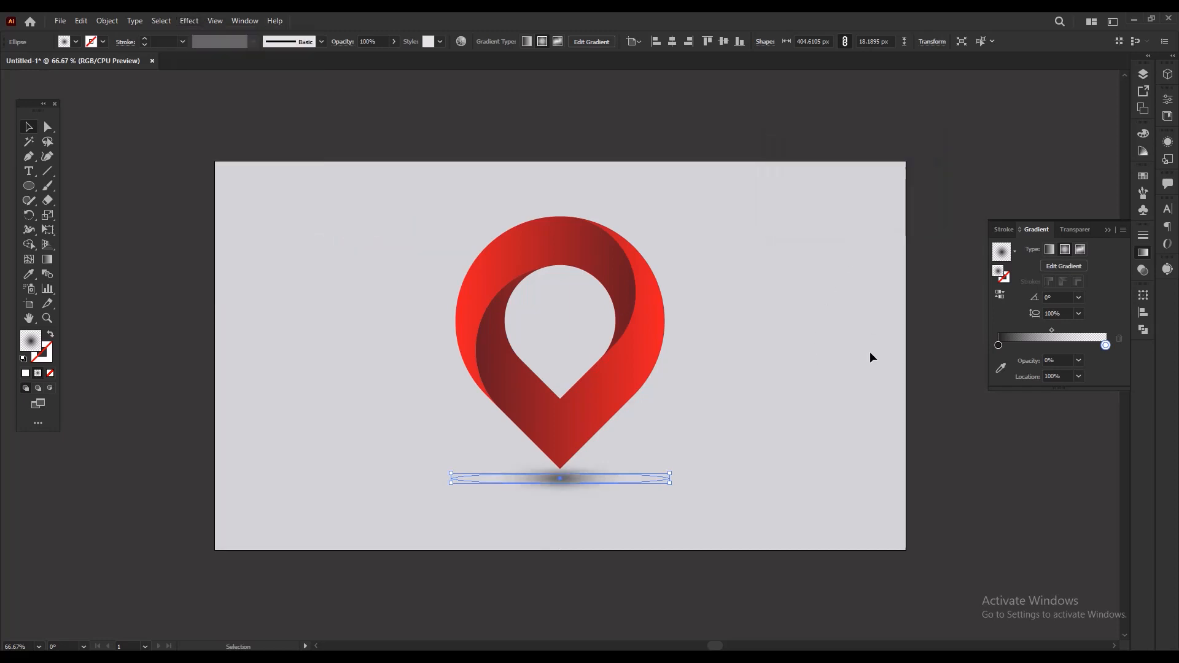
pyautogui.click(950, 423)
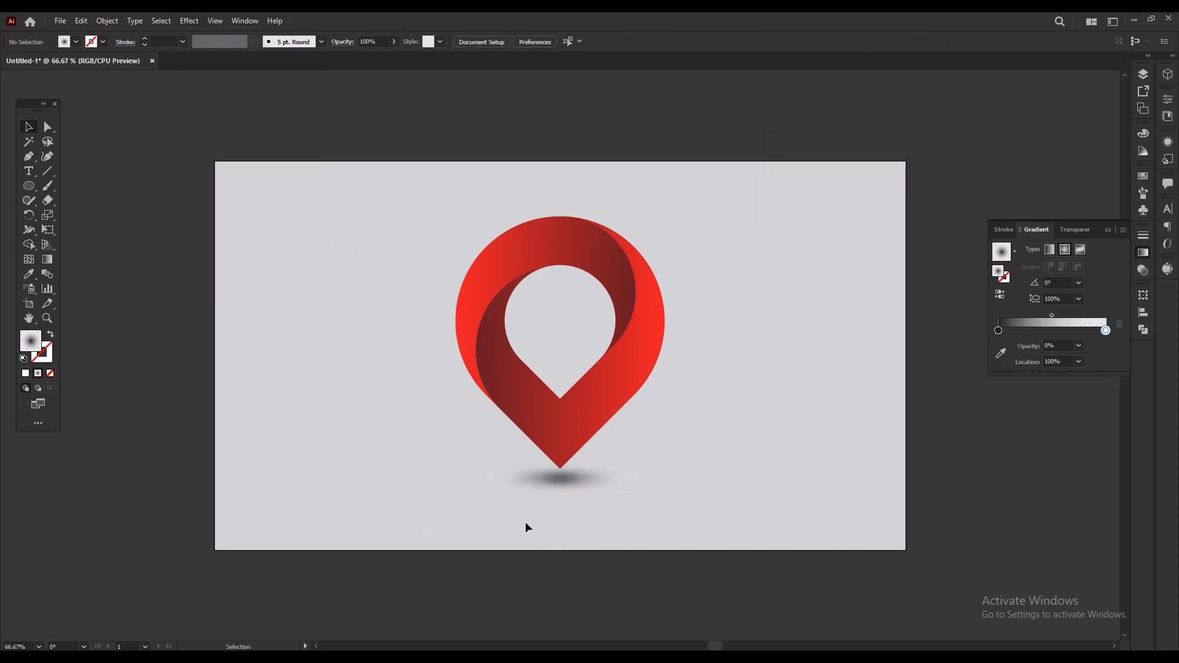